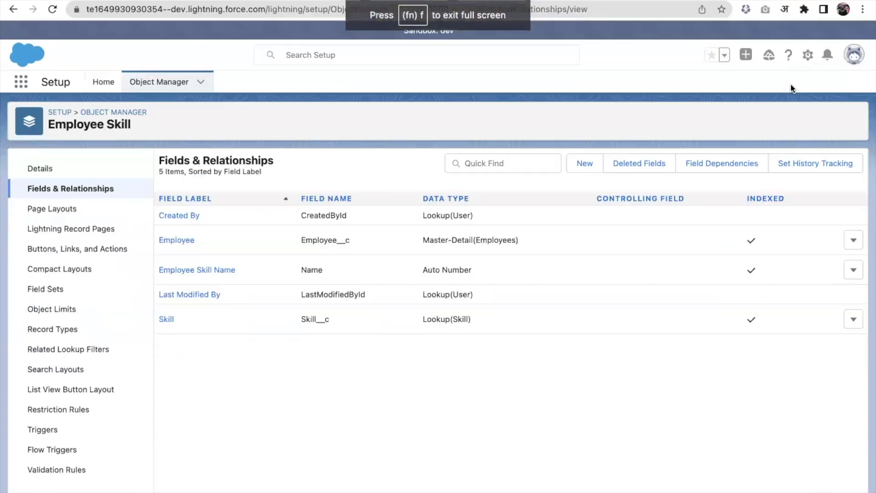
Find the Contact object in the Object Manager by searching for "contact" and open its record types.
click(181, 90)
click(611, 117)
text(contact)
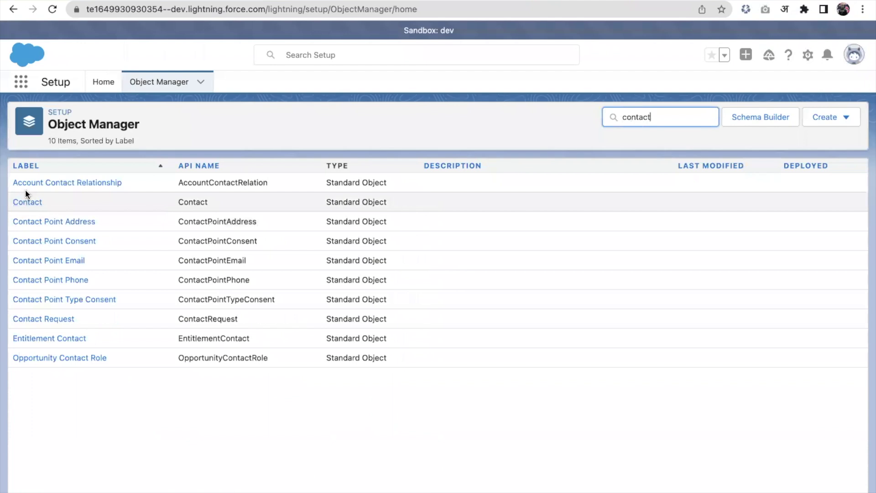
click(26, 204)
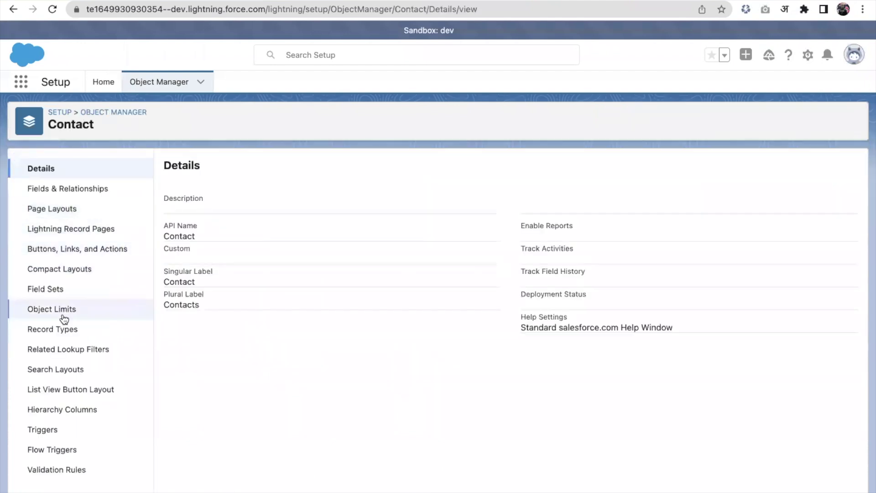
click(56, 331)
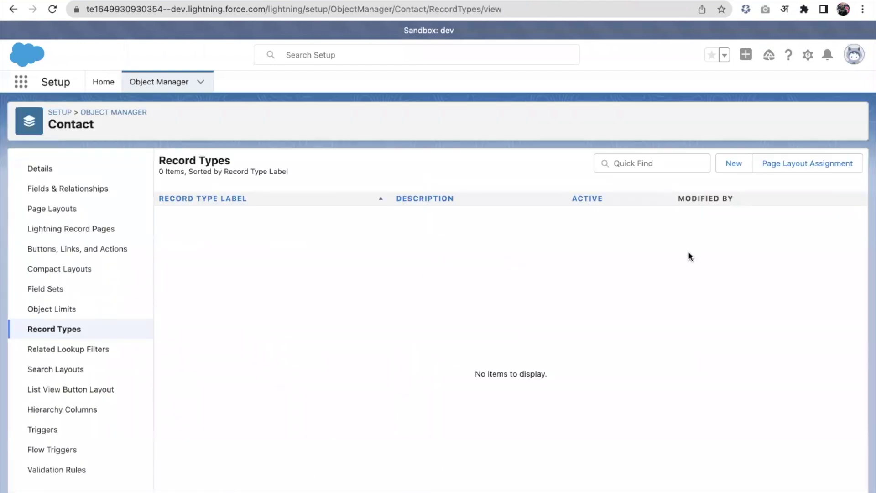
Define a new Contact record type named Teacher, active and available to all profiles, and continue to the page layout assignment.
click(733, 163)
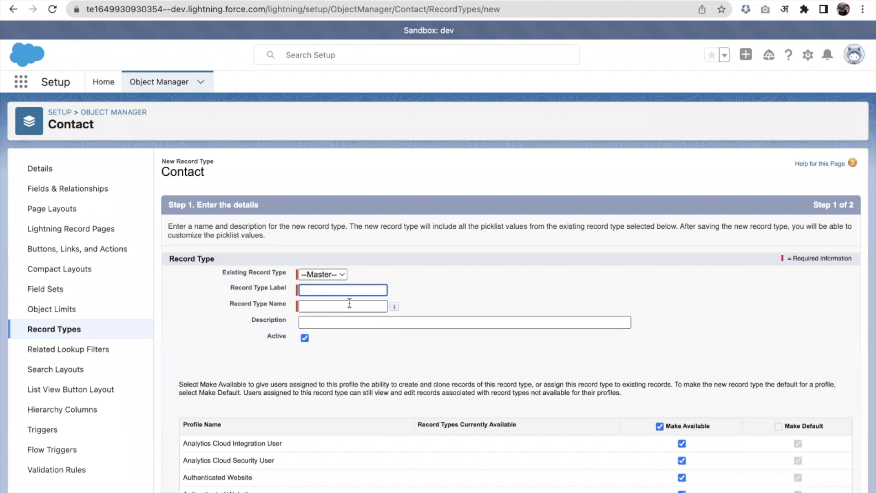
click(349, 291)
text(Teacher)
click(492, 305)
scroll(491, 305, down, 5)
scroll(813, 255, up, 4)
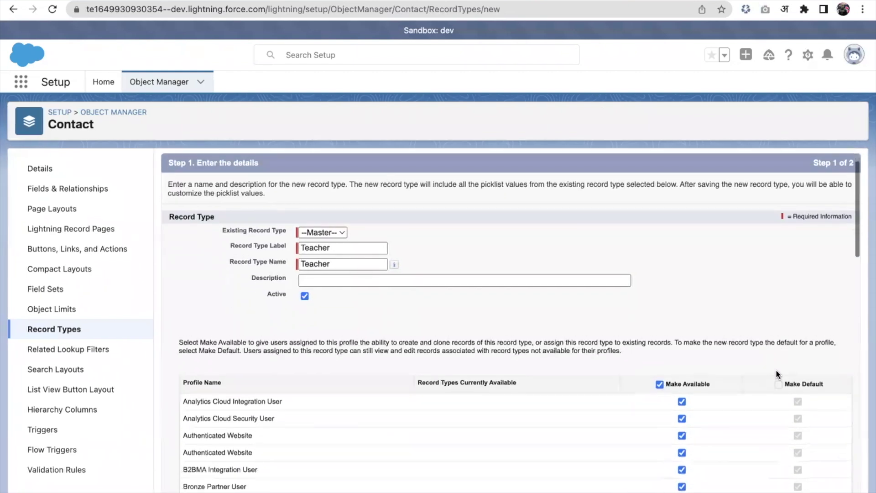
scroll(776, 368, down, 15)
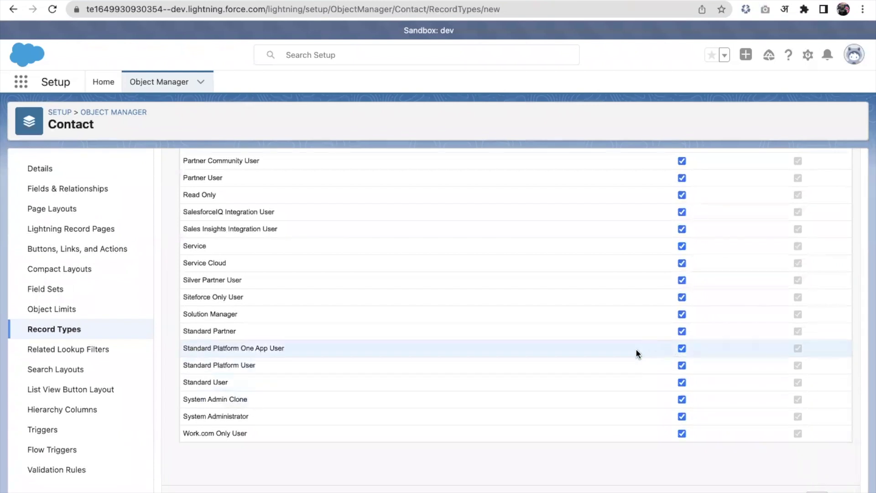
key(Return)
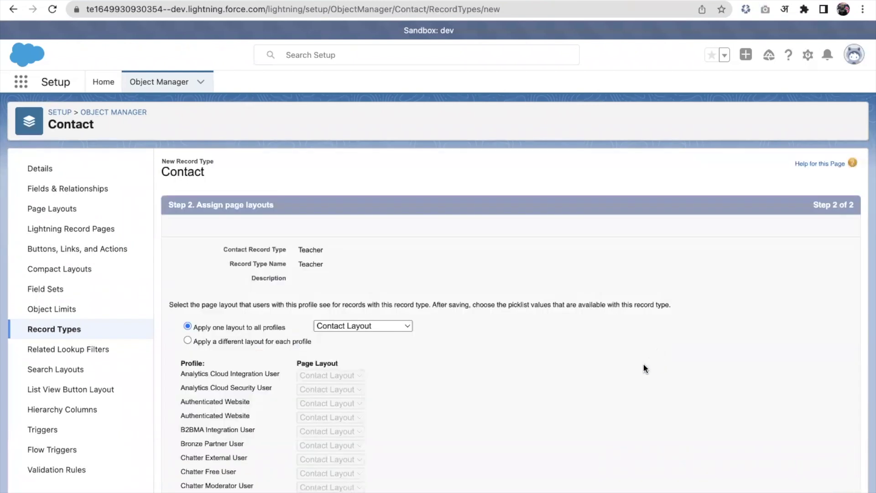
Apply Contact Layout to all profiles for the Teacher record type, save it and start another new record type.
click(404, 328)
click(403, 328)
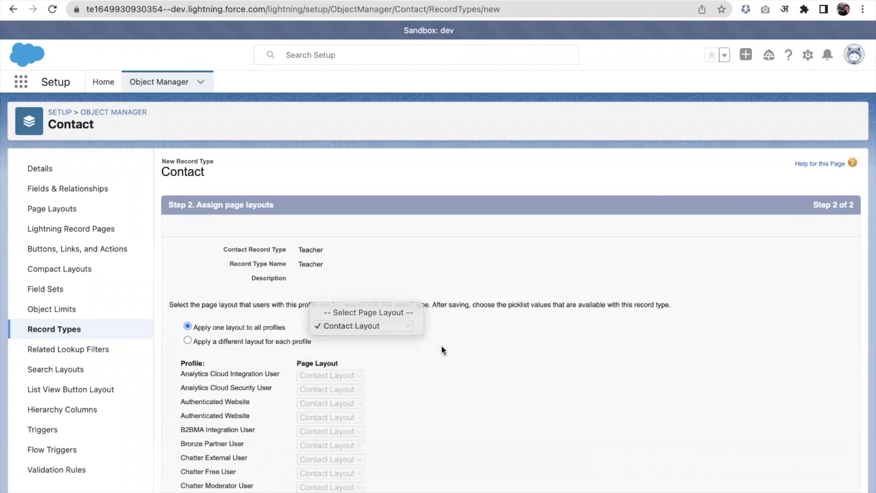
scroll(402, 356, down, 10)
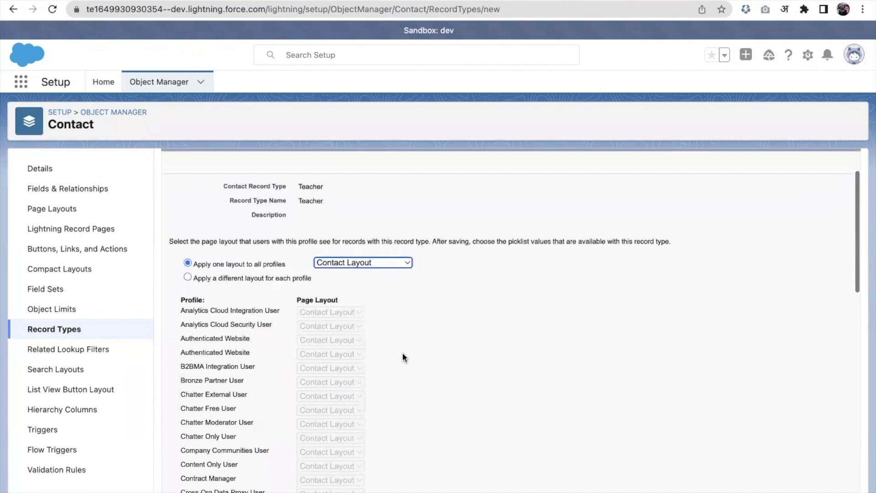
scroll(403, 358, down, 4)
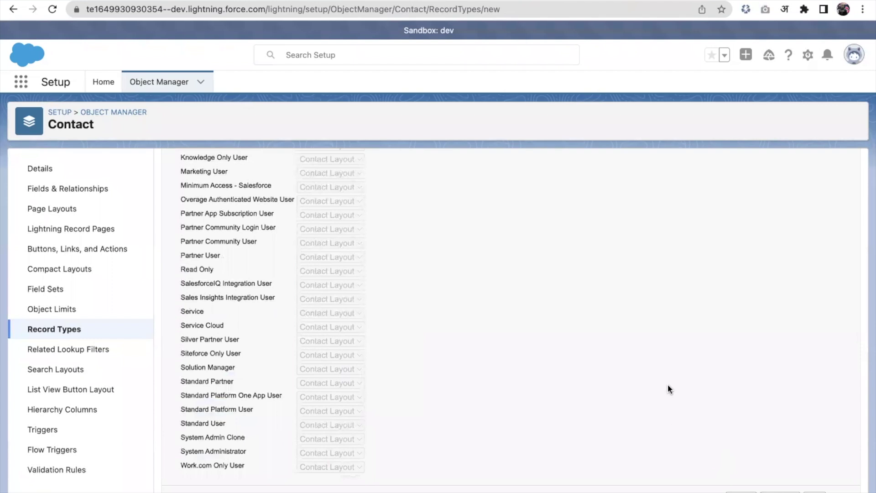
click(739, 489)
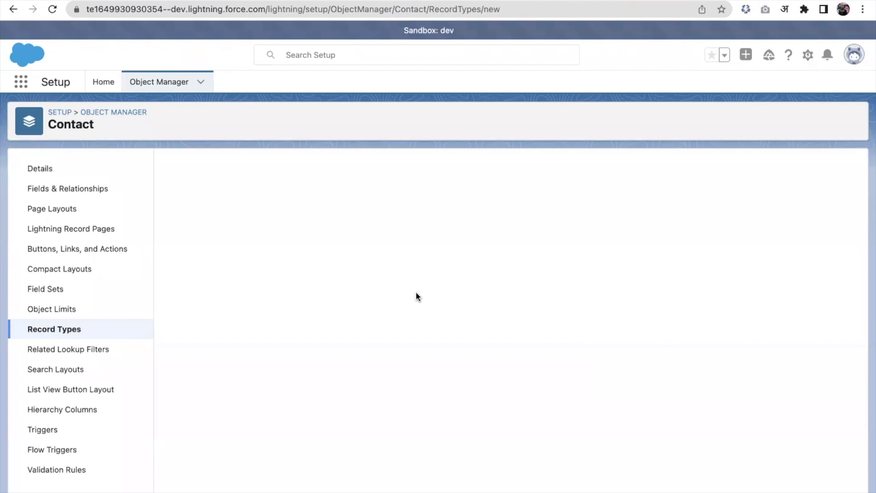
Create a Student record type, make it available to all profiles, and save it with Contact Layout applied to all profiles.
click(343, 290)
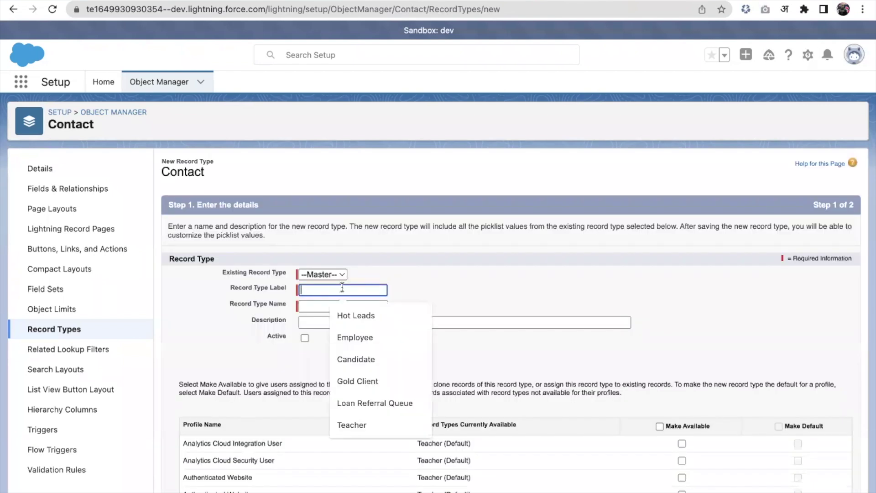
text(Studen)
click(452, 293)
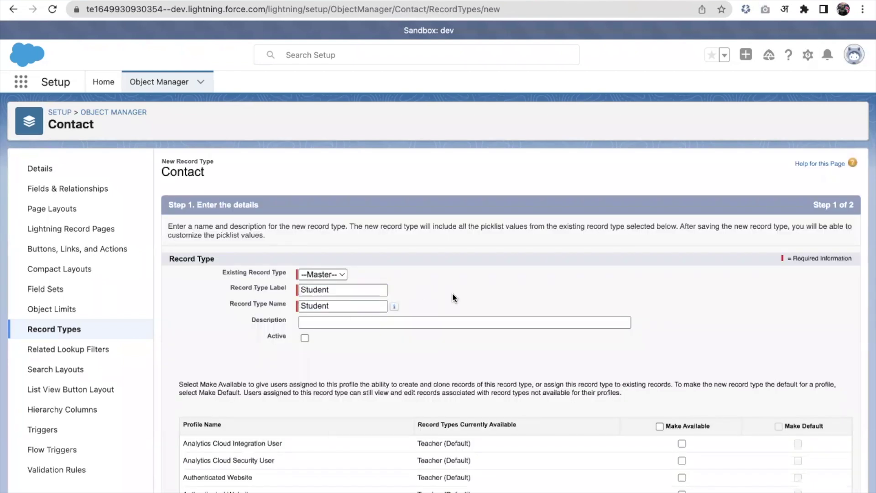
scroll(453, 292, down, 8)
scroll(639, 315, up, 6)
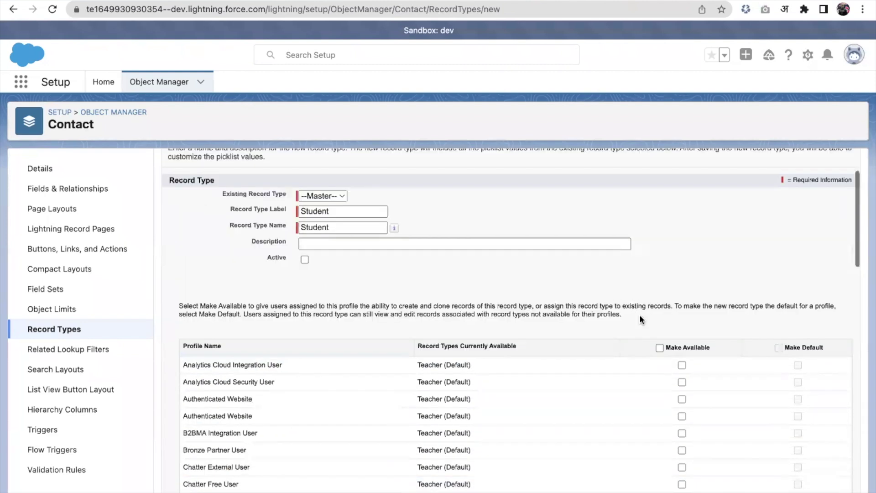
click(659, 348)
scroll(684, 433, down, 10)
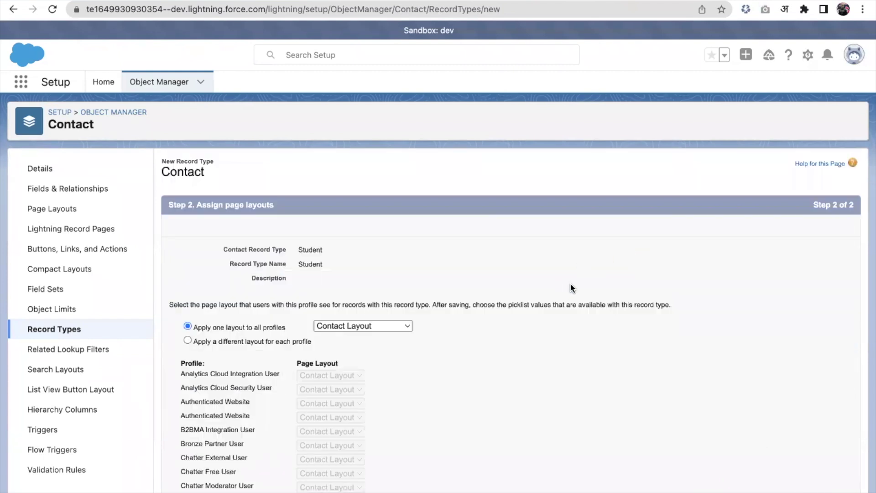
scroll(772, 322, down, 15)
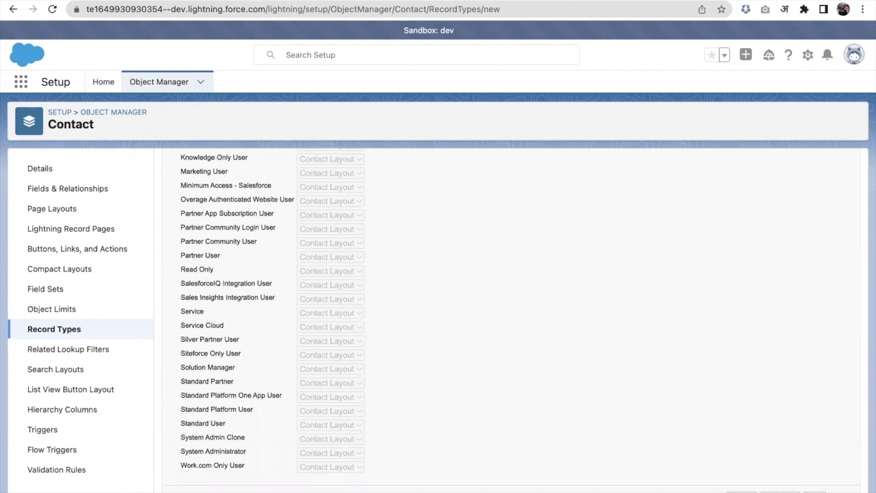
click(815, 479)
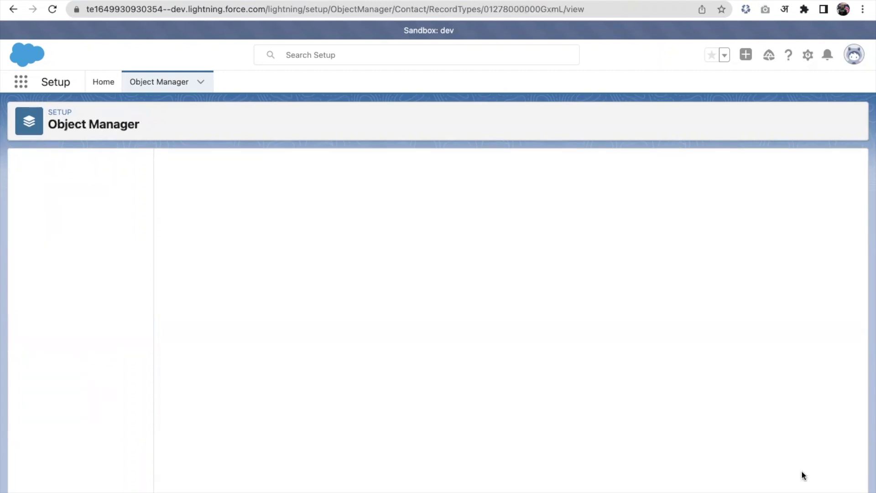
Create a new Contact page layout named Teacher without cloning an existing layout.
click(76, 211)
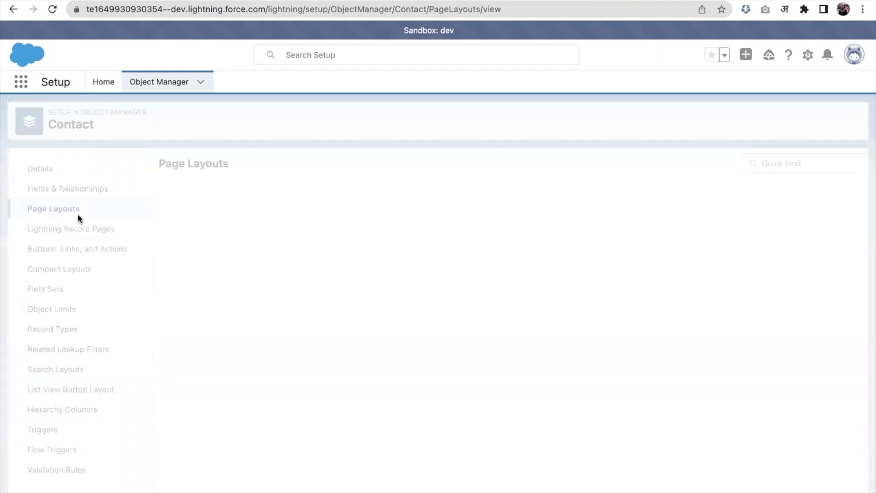
click(733, 163)
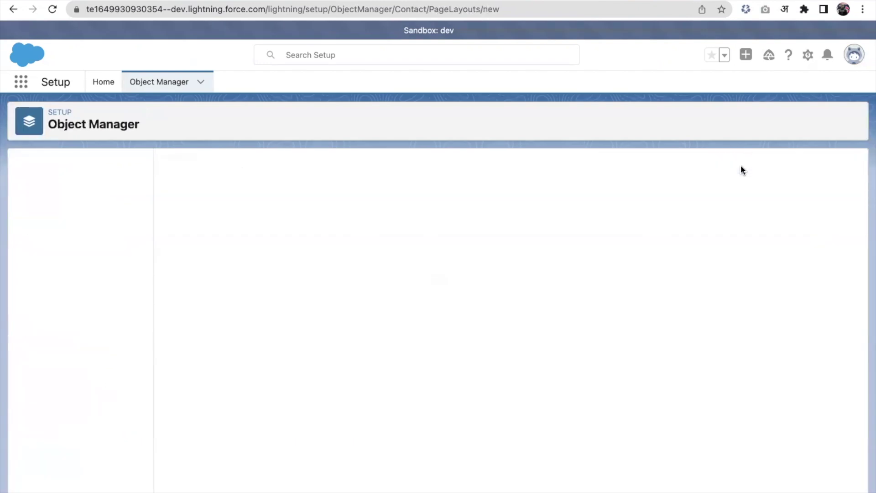
text(Tec)
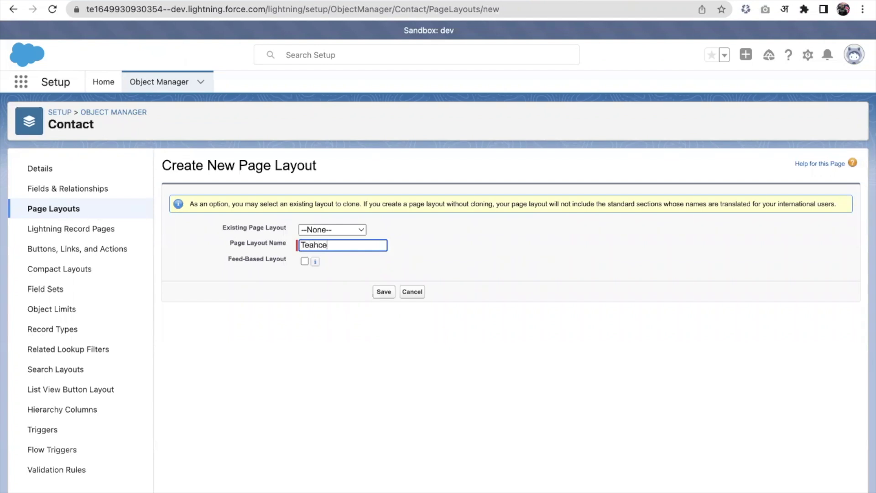
key(BackSpace)
key(BackSpace)
key(BackSpace)
key(BackSpace)
text(e)
key(BackSpace)
text(acher)
click(381, 295)
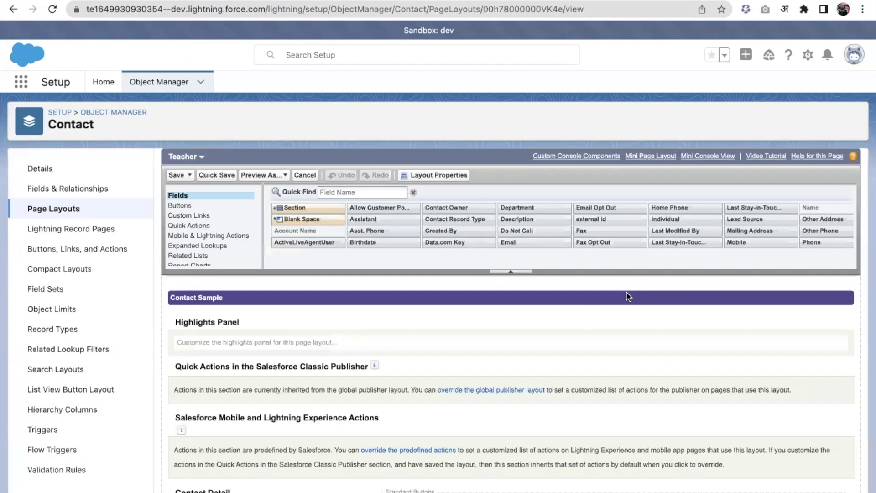
Add the Mailing Address field to the second column of the Teacher layout's Fields section and save the layout.
scroll(501, 335, down, 6)
scroll(501, 342, down, 2)
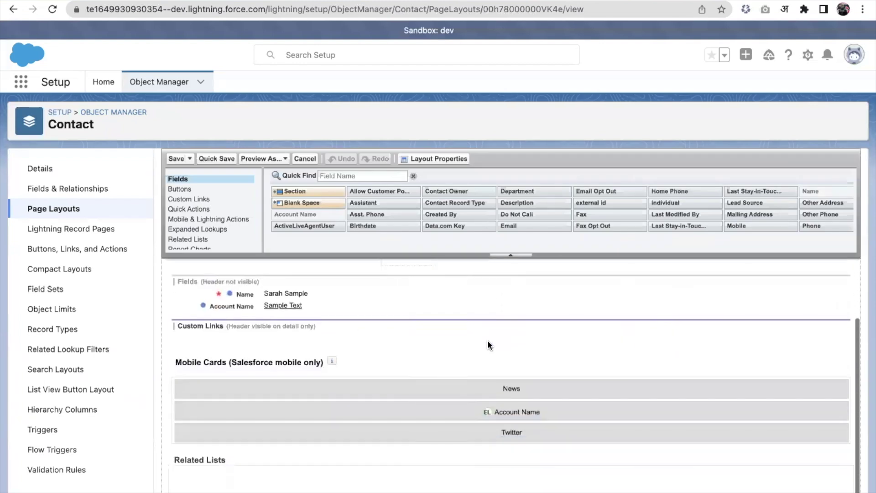
click(352, 175)
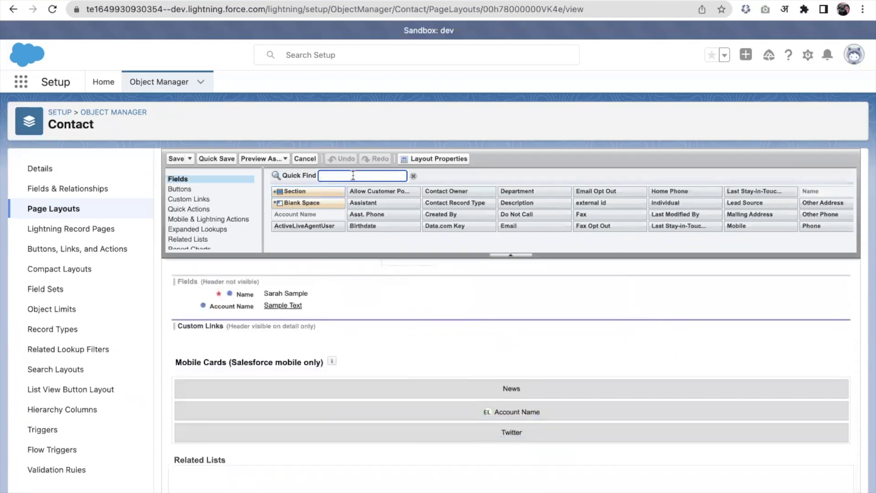
text(las)
key(BackSpace)
key(BackSpace)
key(BackSpace)
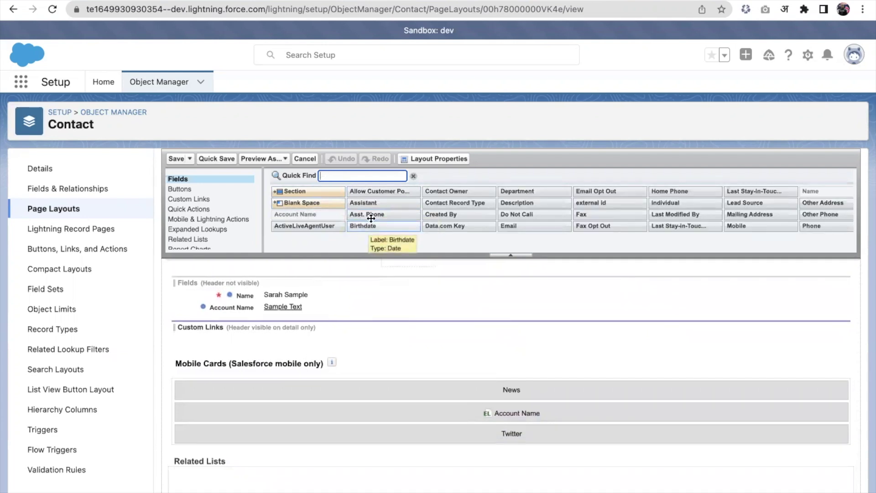
text(add)
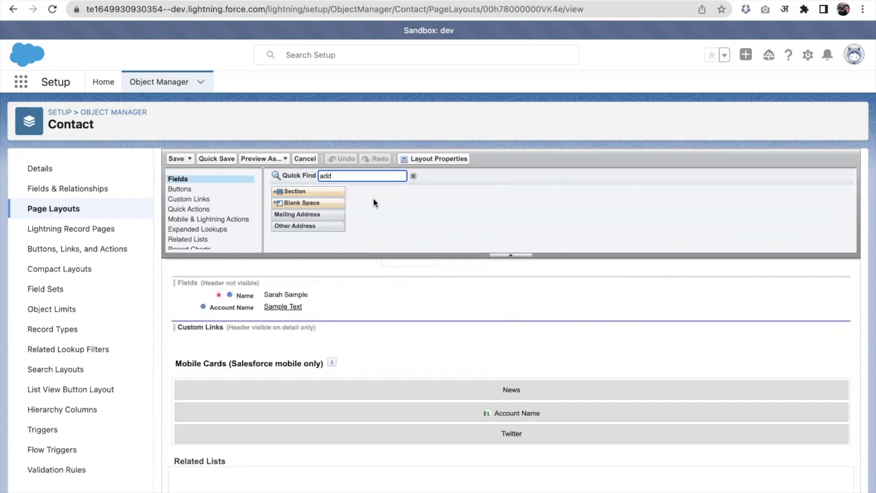
drag(315, 215, 550, 290)
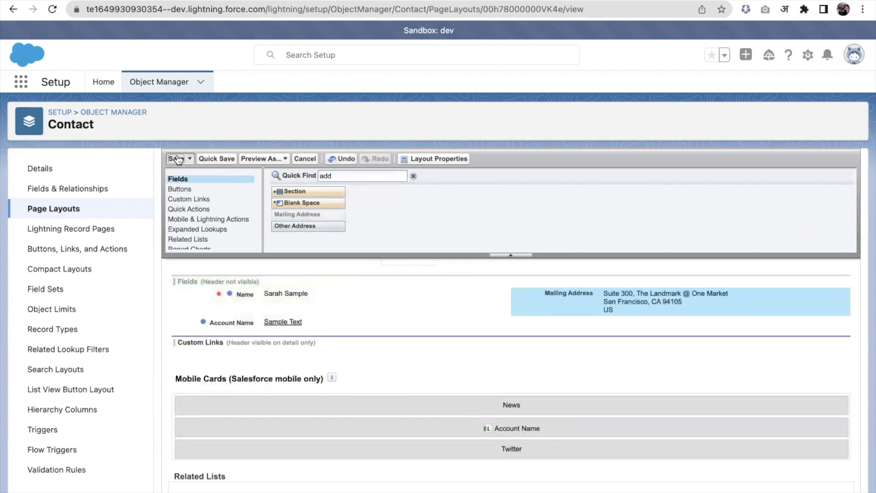
click(177, 158)
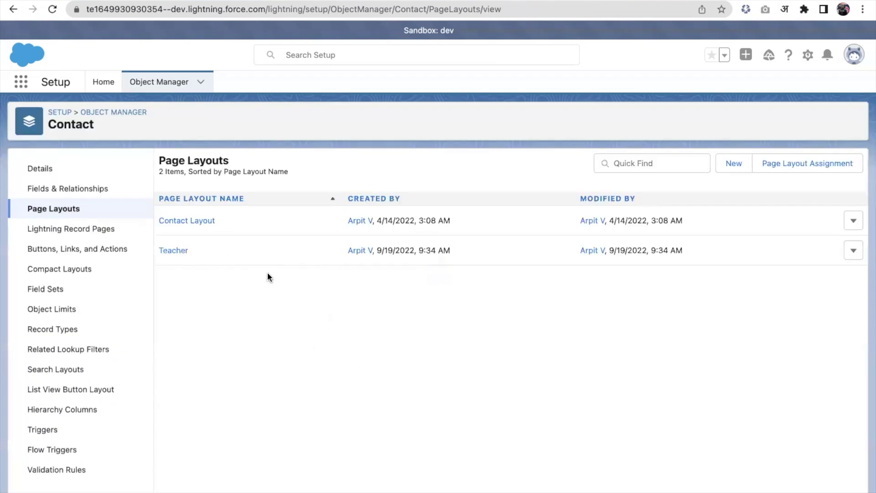
Create another Contact page layout named Student without cloning an existing layout.
click(734, 165)
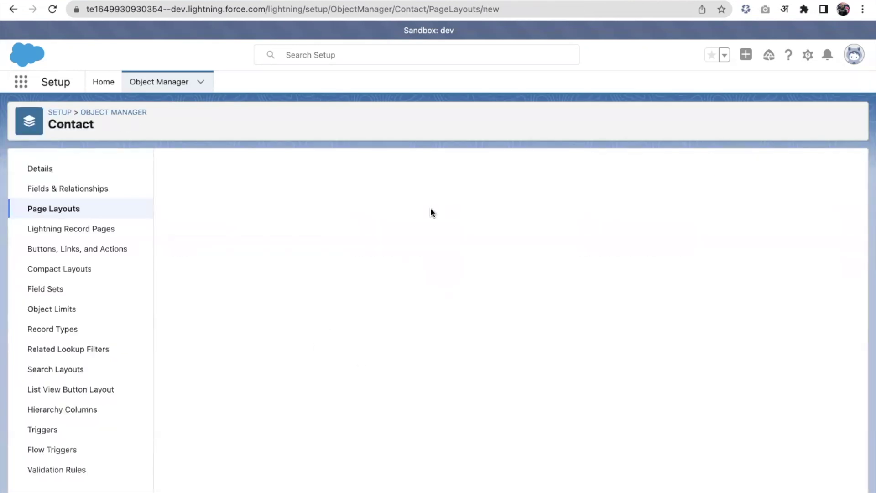
click(317, 249)
text(Stud)
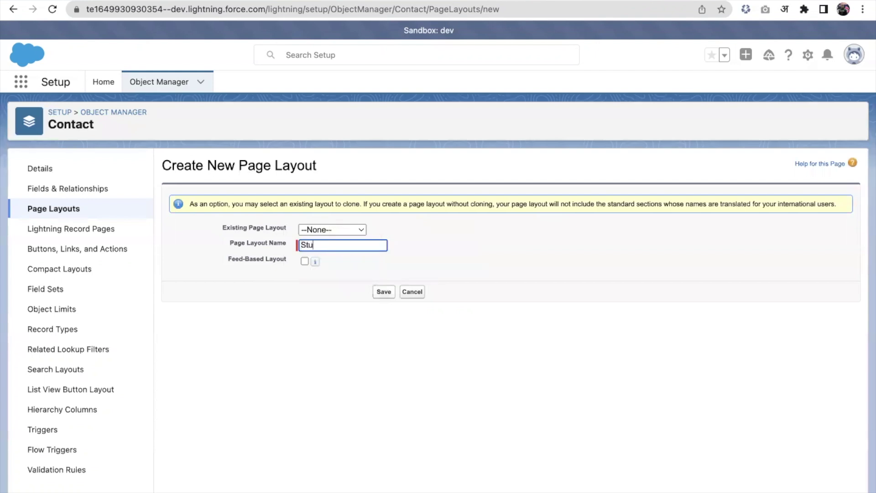
text(ent)
click(386, 295)
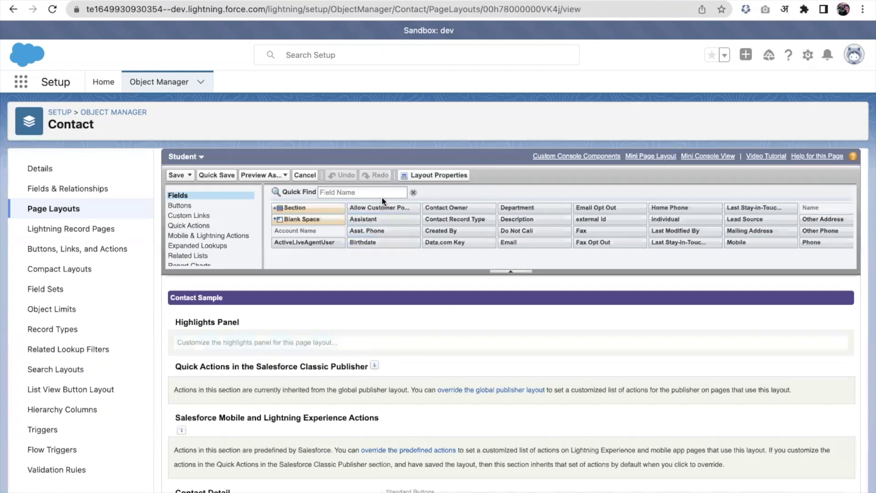
Add the Birthdate field to the Student layout's contact details and save the layout.
click(381, 194)
text(bir)
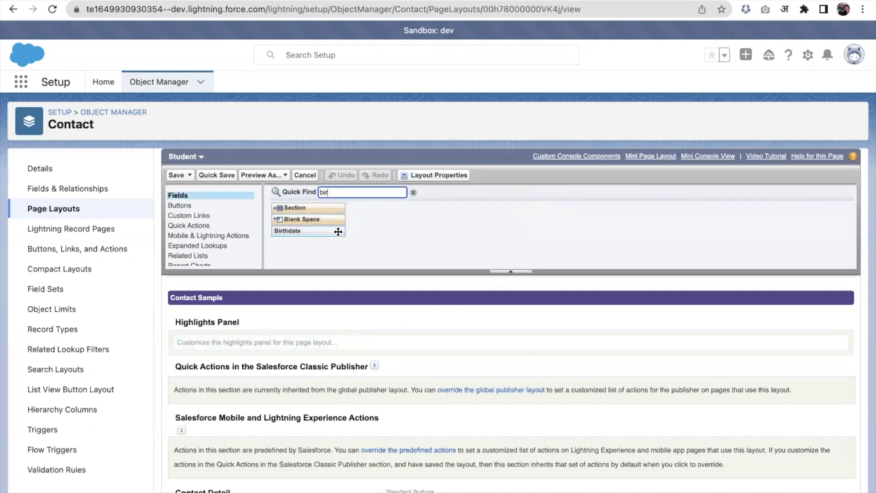
scroll(422, 357, down, 6)
drag(317, 210, 525, 338)
click(177, 159)
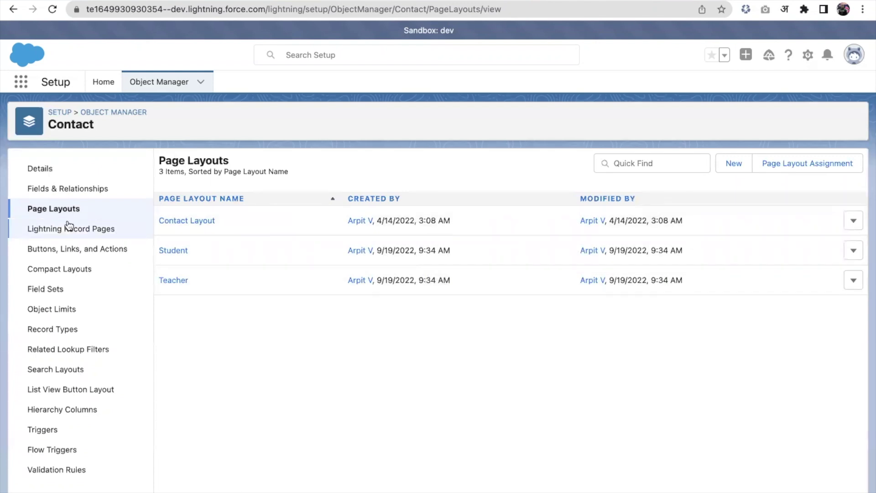
Edit the Contact page layout assignments and assign the Student layout to the System Administrator profile for the Student record type.
click(794, 160)
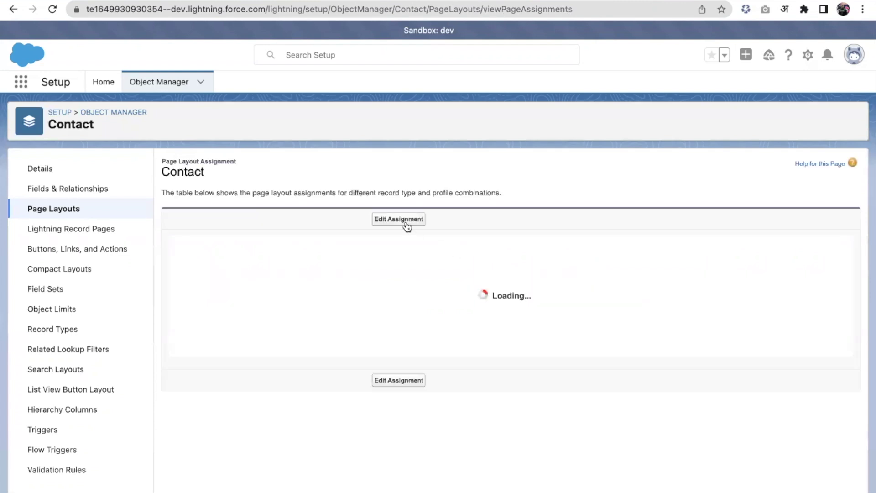
click(404, 223)
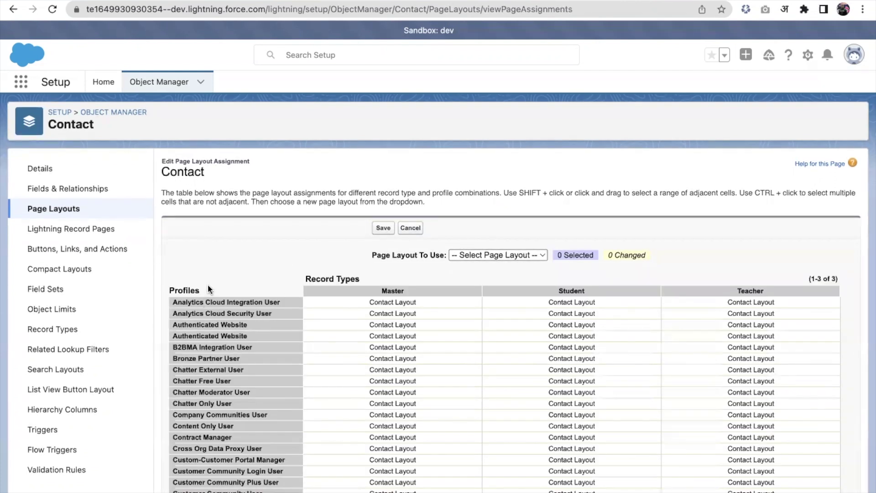
scroll(218, 399, down, 1)
scroll(320, 399, down, 2)
scroll(589, 314, down, 2)
scroll(593, 315, down, 5)
scroll(449, 397, down, 7)
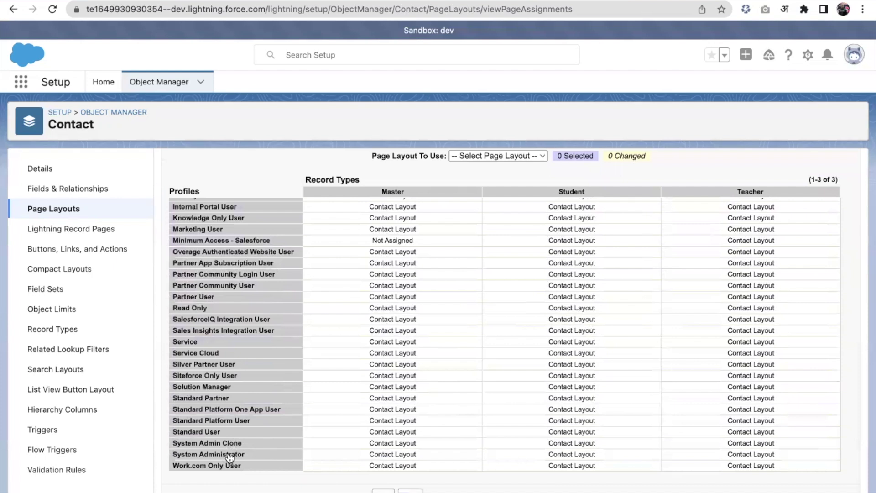
click(600, 454)
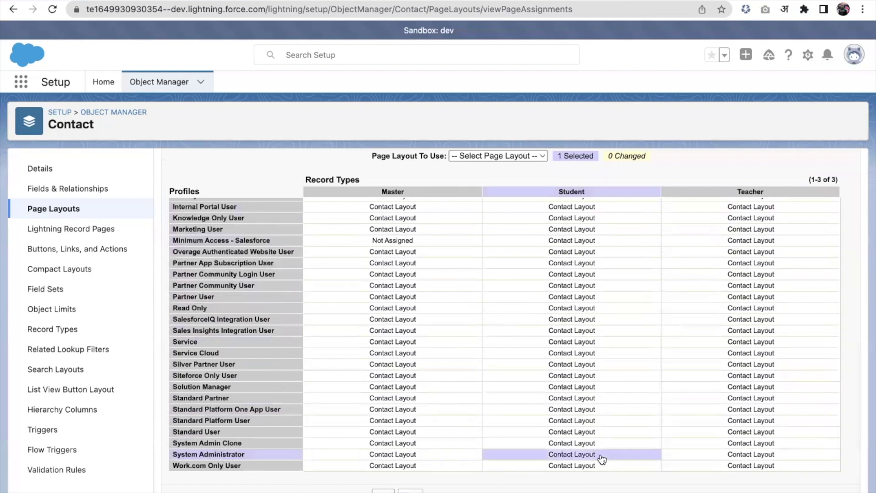
click(487, 156)
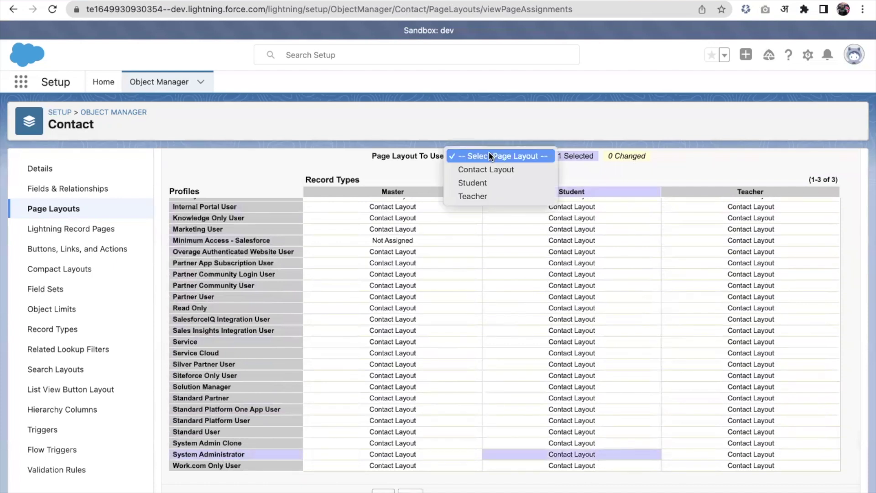
click(481, 182)
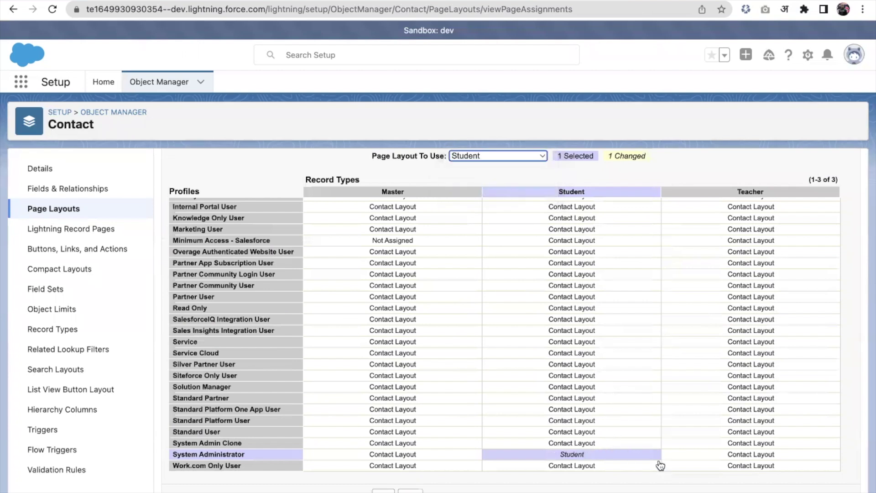
Assign the Teacher layout to the System Administrator profile for the Teacher record type and save the assignments.
click(754, 456)
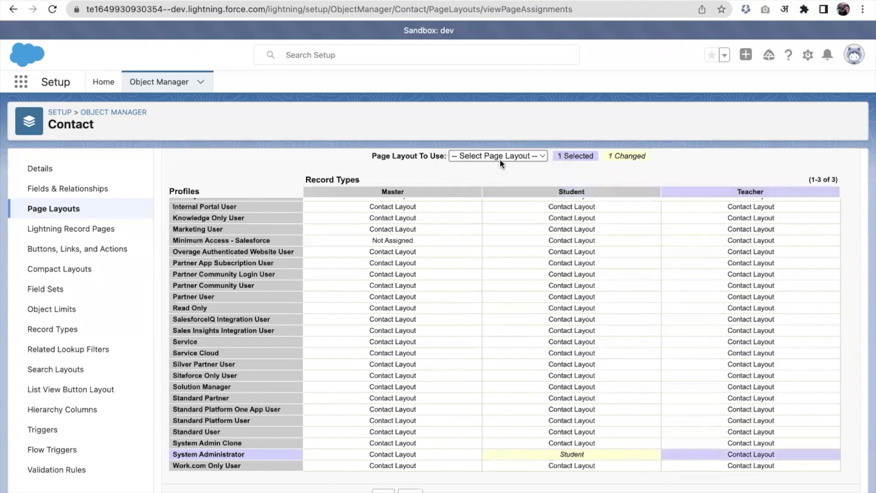
click(500, 159)
click(494, 196)
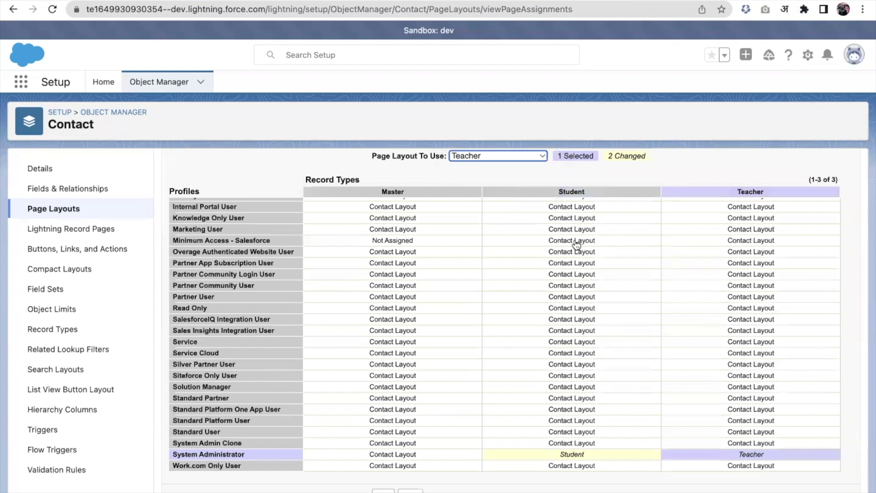
scroll(576, 245, down, 1)
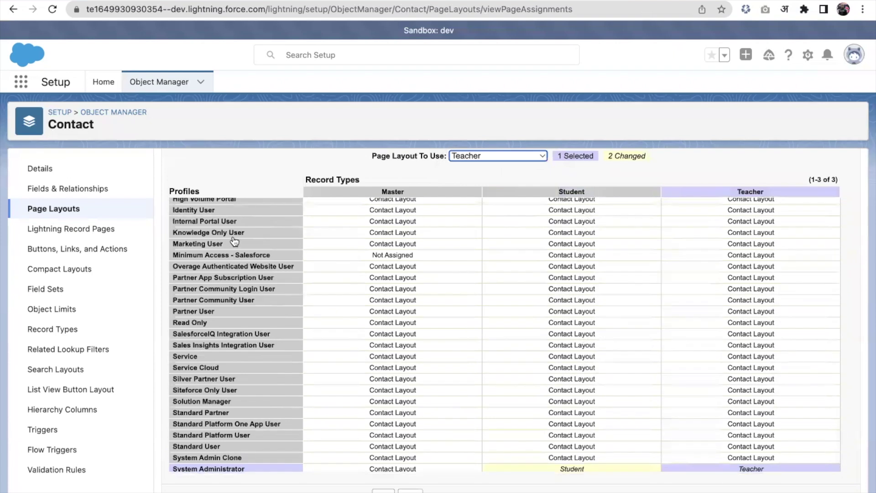
scroll(621, 249, up, 5)
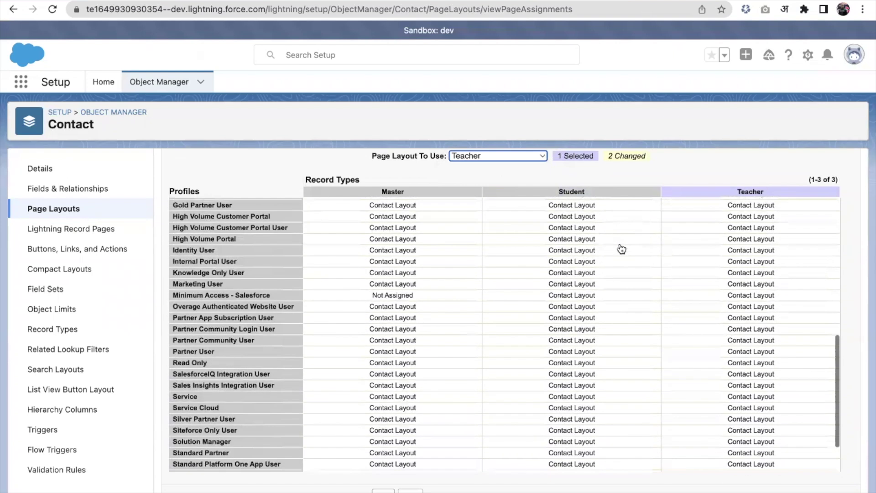
scroll(622, 248, up, 1)
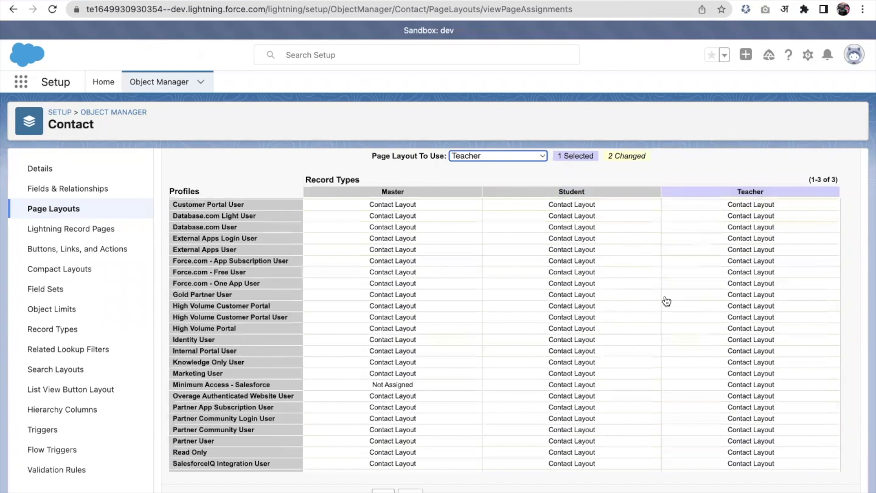
scroll(614, 342, down, 6)
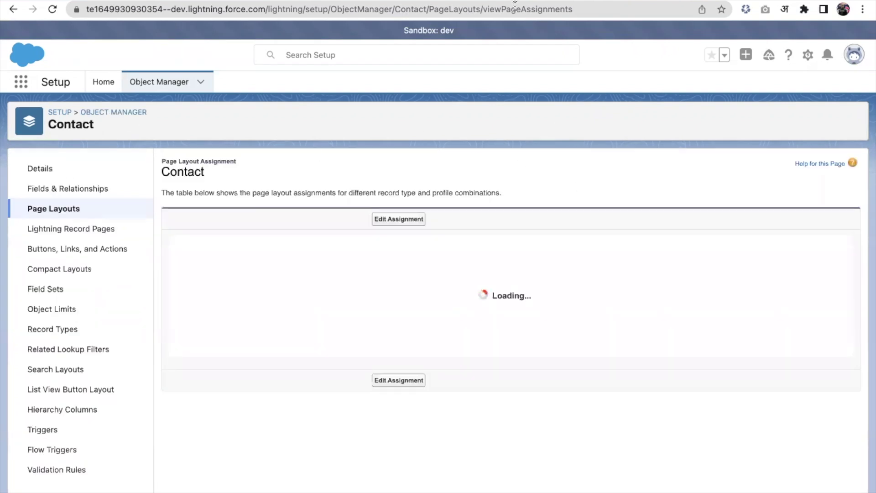
Switch to the Sales app and start a new contact with the Teacher record type.
click(403, 1)
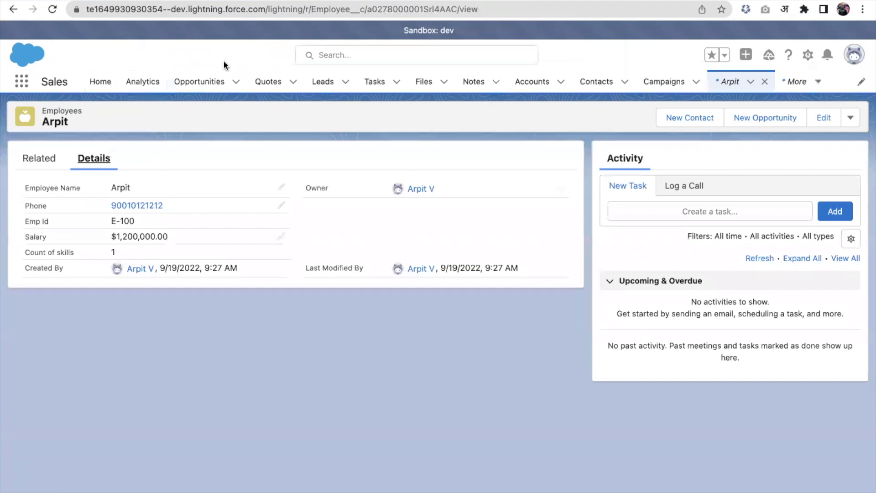
click(601, 94)
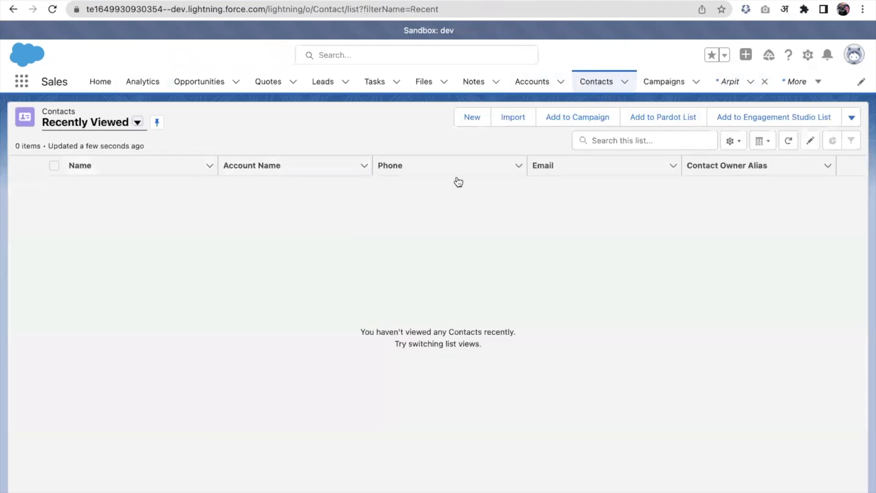
click(474, 122)
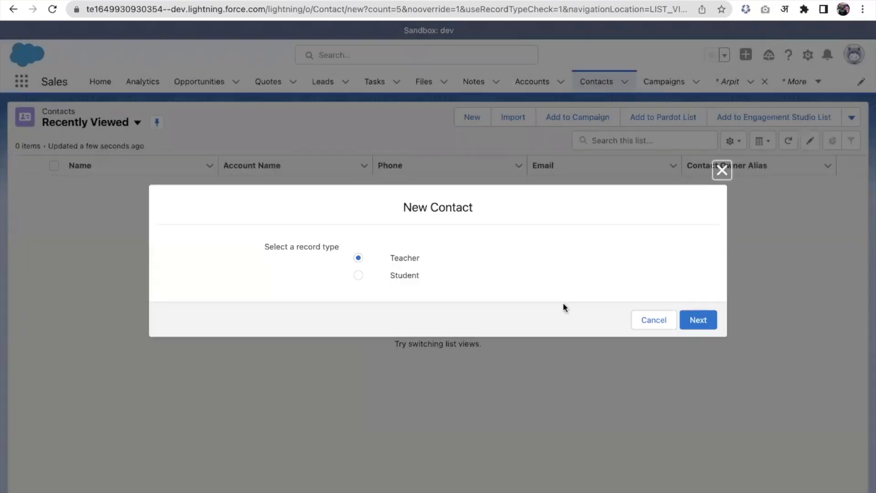
click(705, 326)
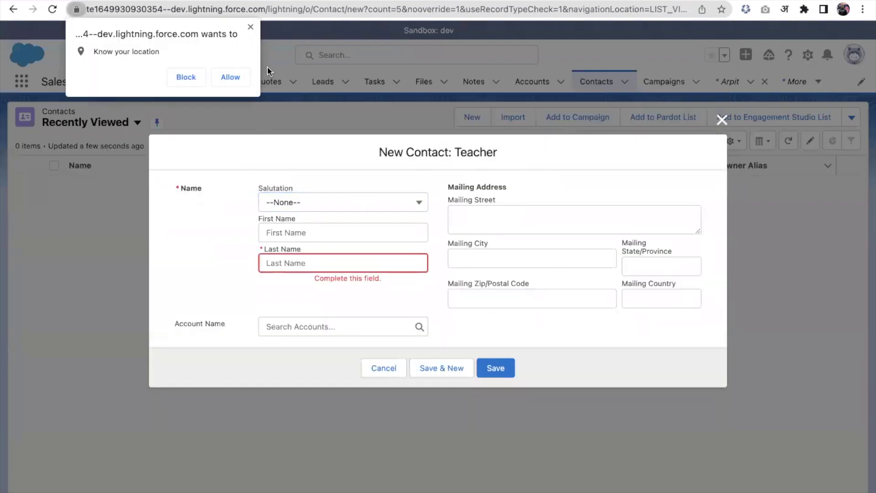
Dismiss the location request, enter the teacher's last name and save the contact.
click(250, 29)
click(281, 246)
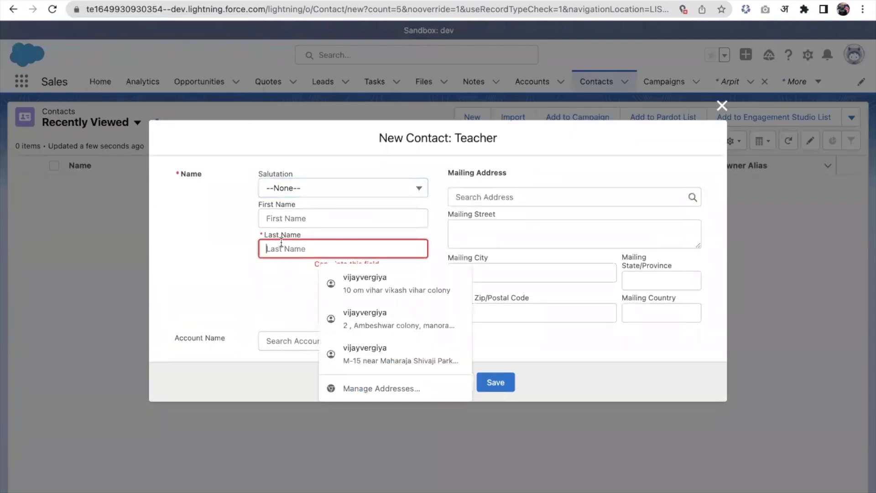
text(Arpit)
click(297, 287)
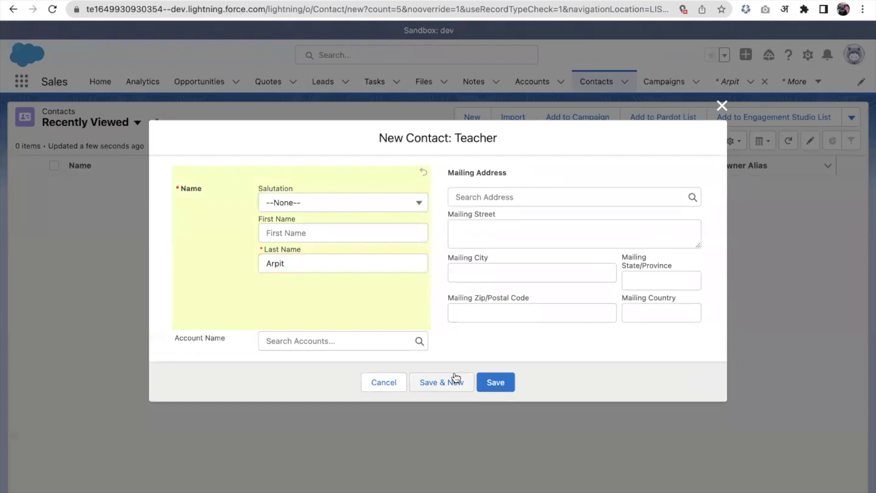
click(488, 387)
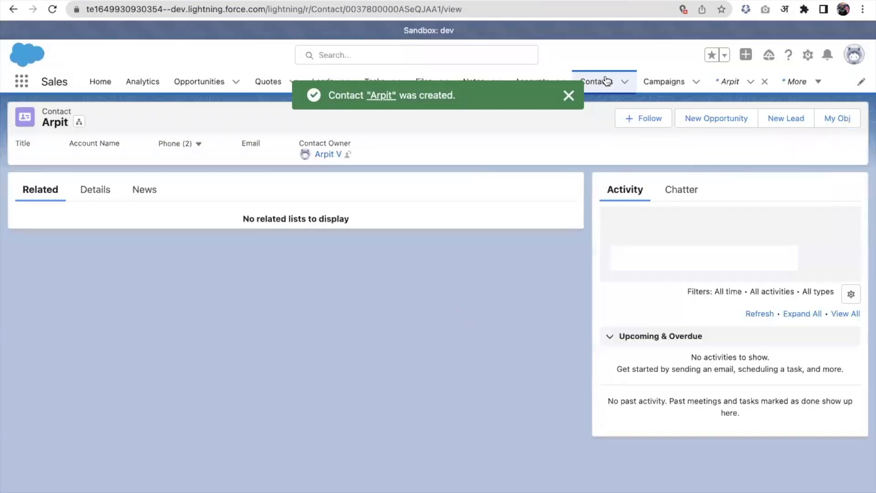
Start another new contact from the Contacts list with the Student record type.
click(606, 81)
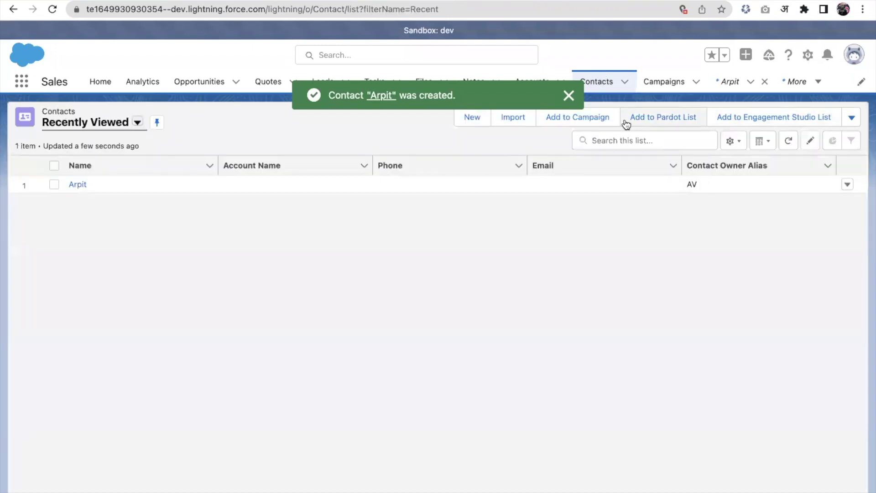
click(472, 121)
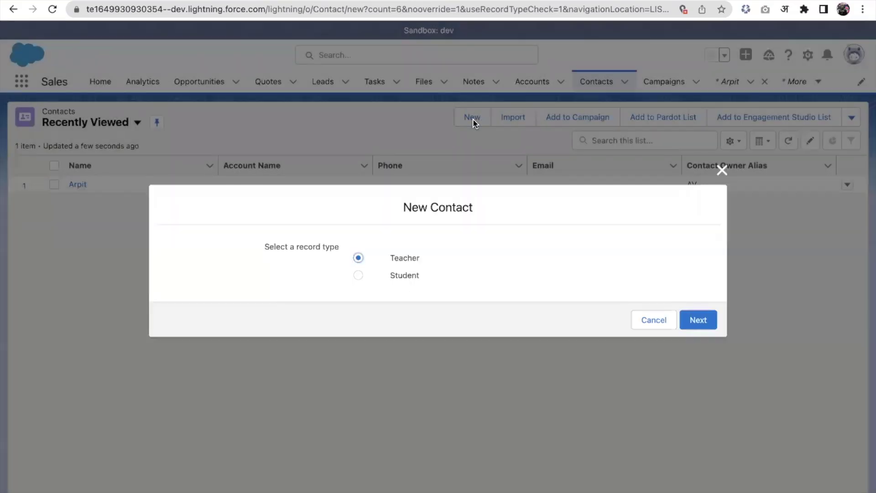
click(710, 324)
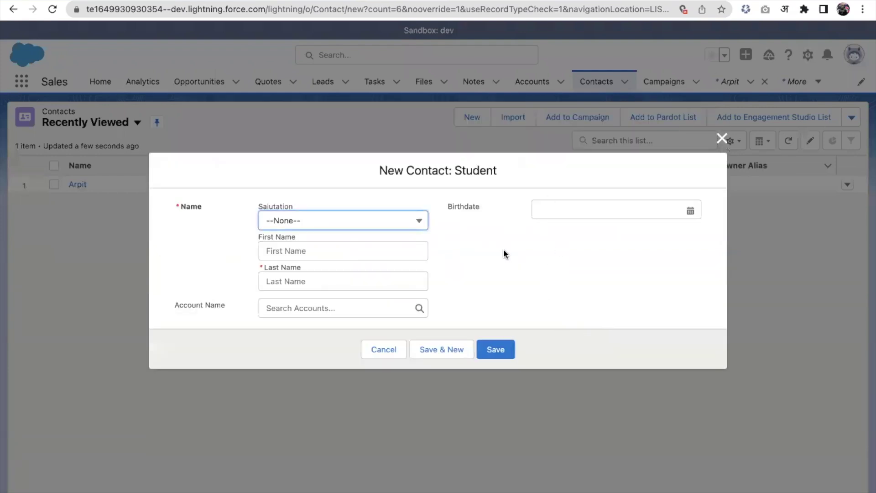
Enter the student's last name and birthdate, and save the contact.
click(338, 281)
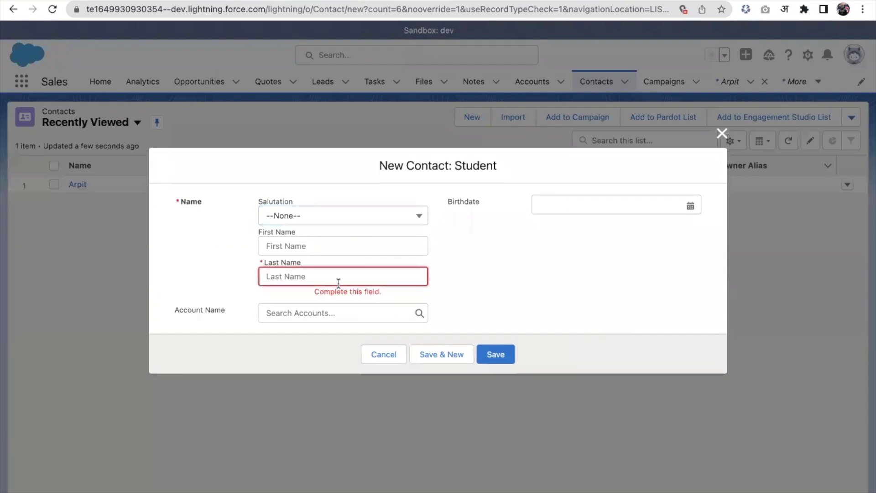
text(Abhishek)
click(485, 306)
click(570, 203)
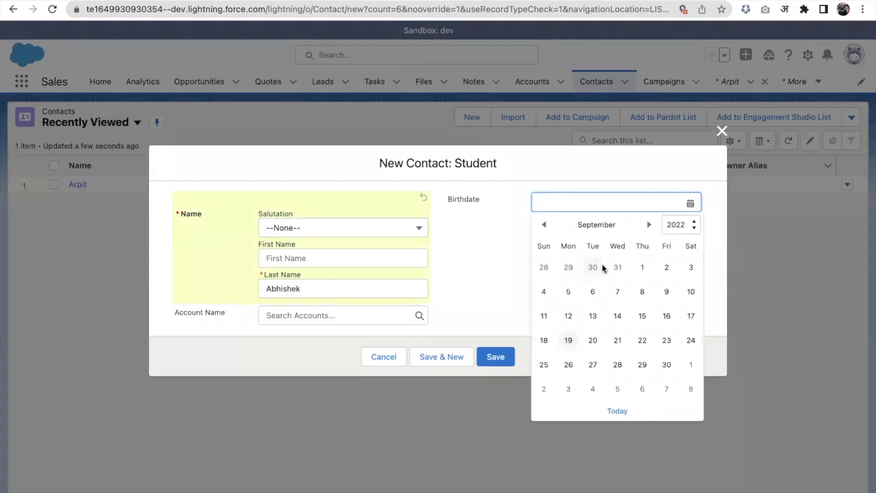
click(616, 290)
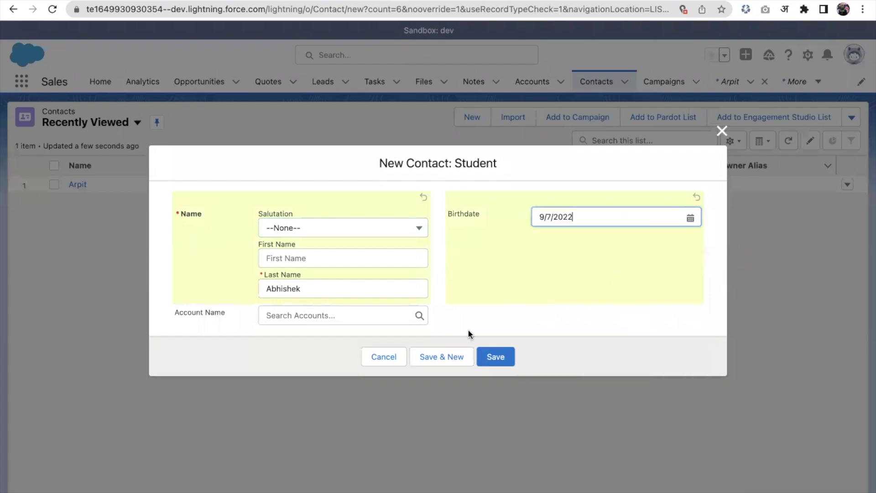
click(496, 356)
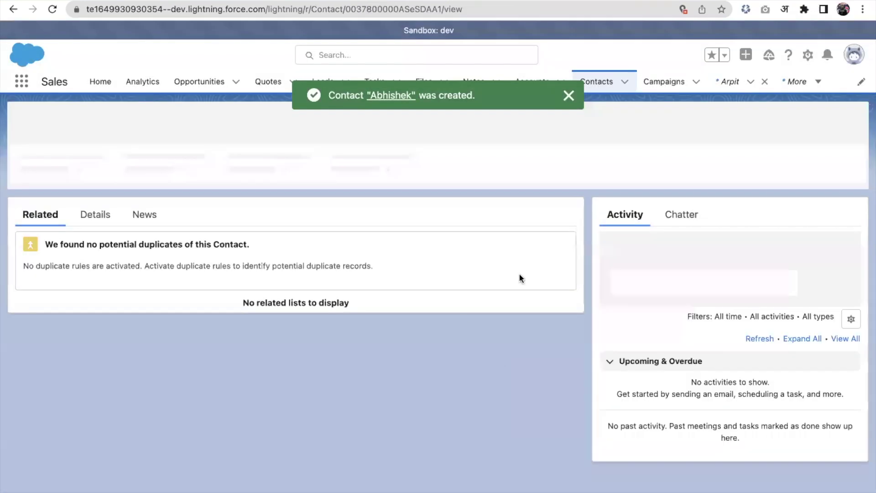
click(571, 96)
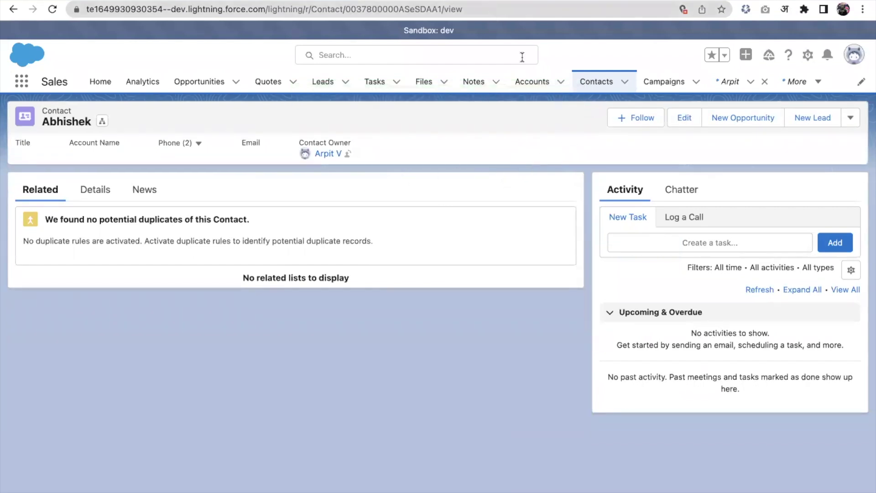
Return to the Contact object's setup and examine its fields and data types for picklists.
click(802, 58)
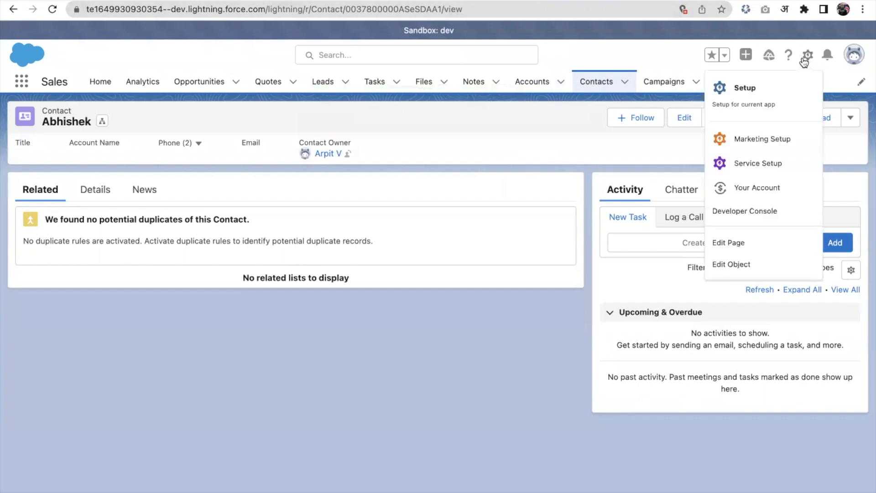
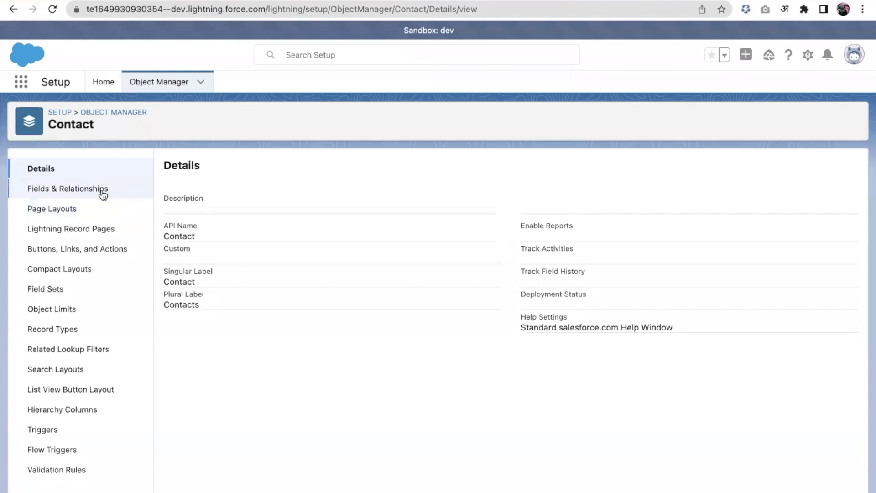
click(103, 194)
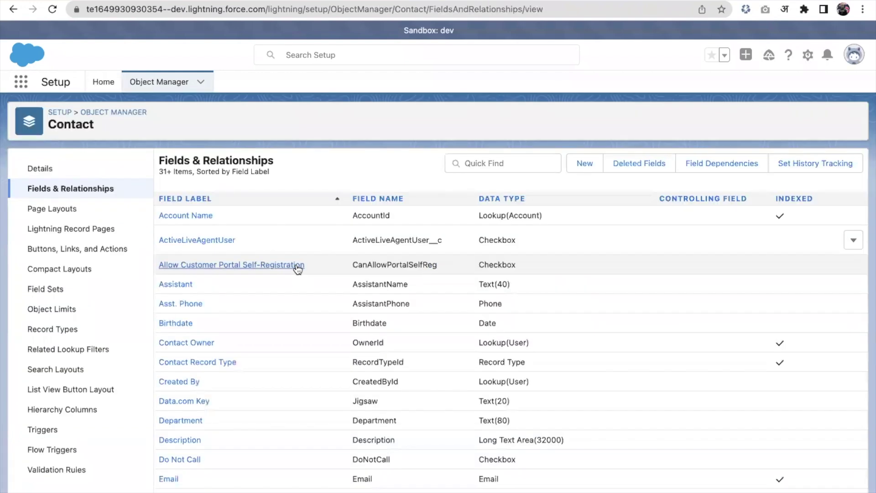
scroll(470, 302, down, 4)
scroll(470, 304, down, 4)
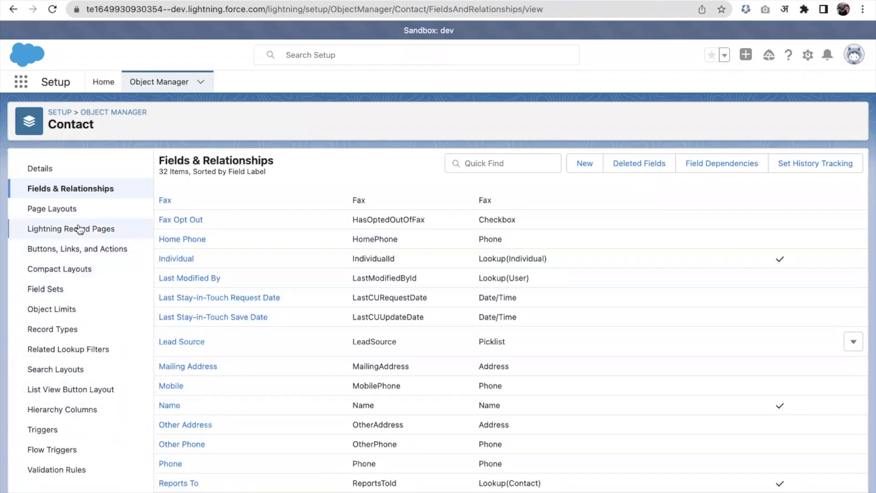
Limit the Student record type's Lead Source picklist to Advertisement and Employee Referral, and save.
click(75, 331)
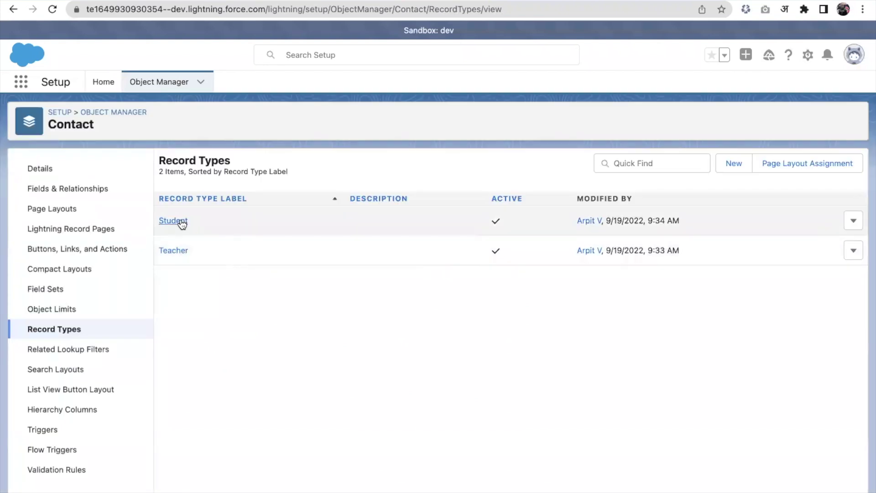
click(180, 222)
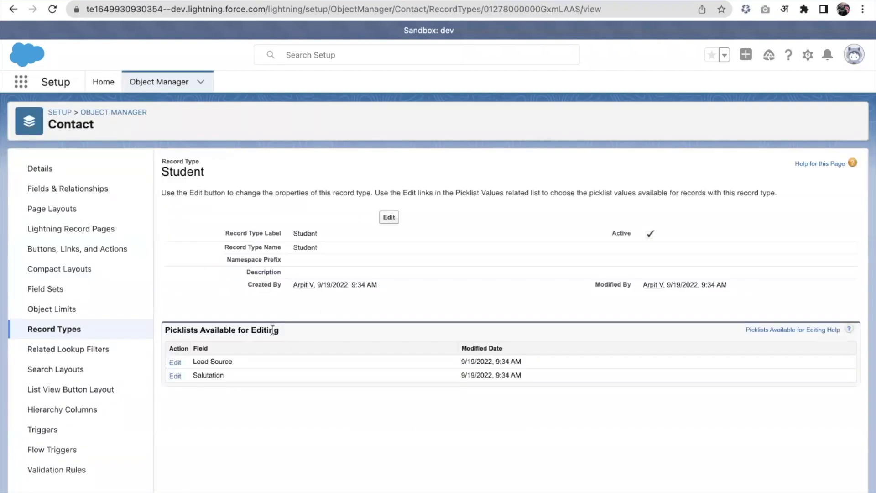
click(175, 362)
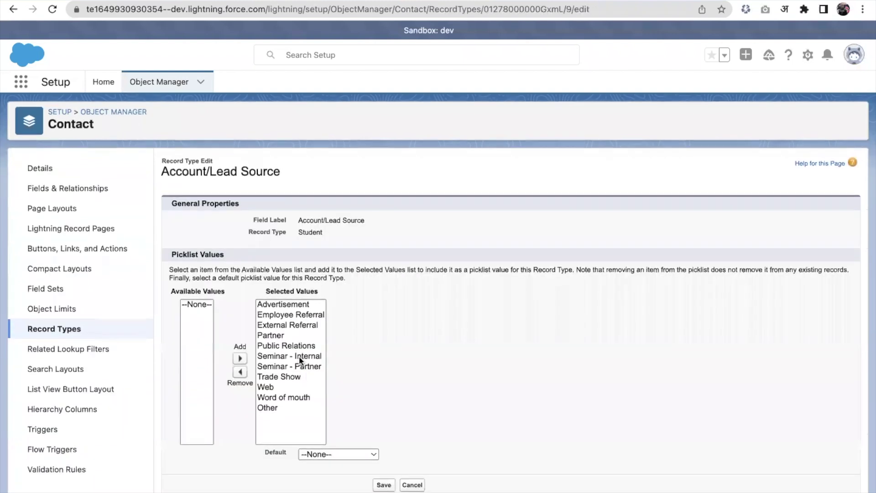
click(284, 324)
shift+click(273, 408)
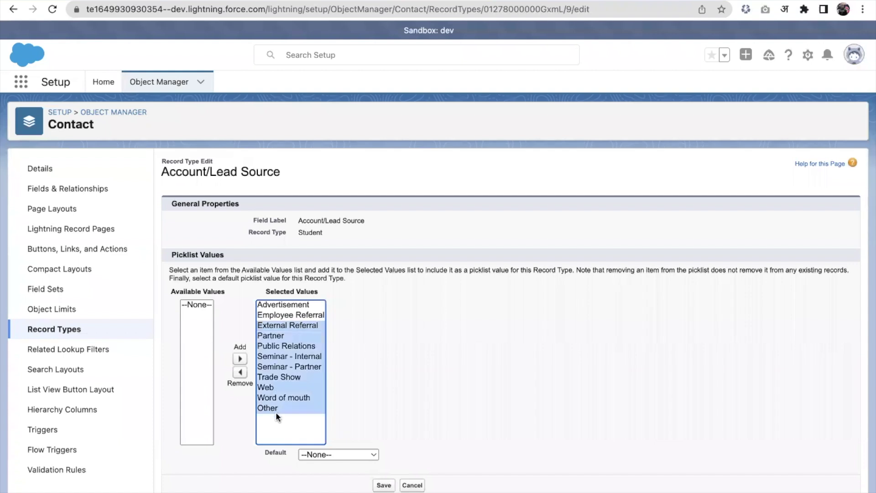
click(240, 372)
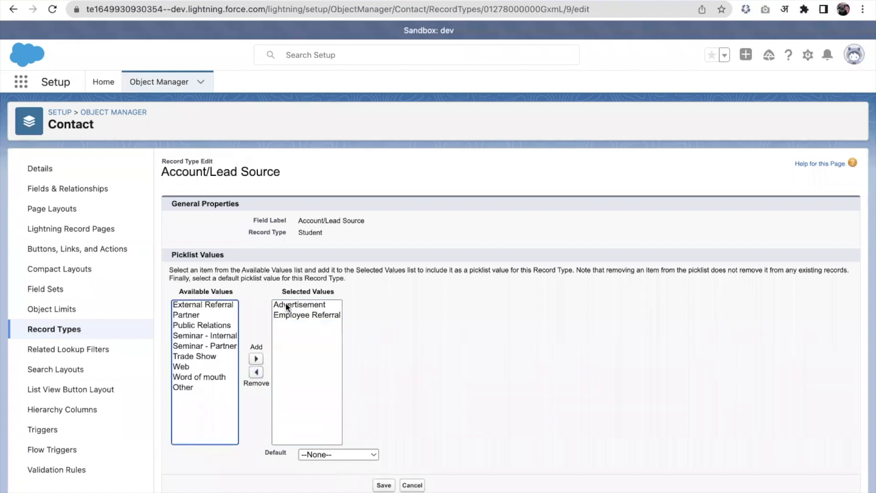
click(384, 485)
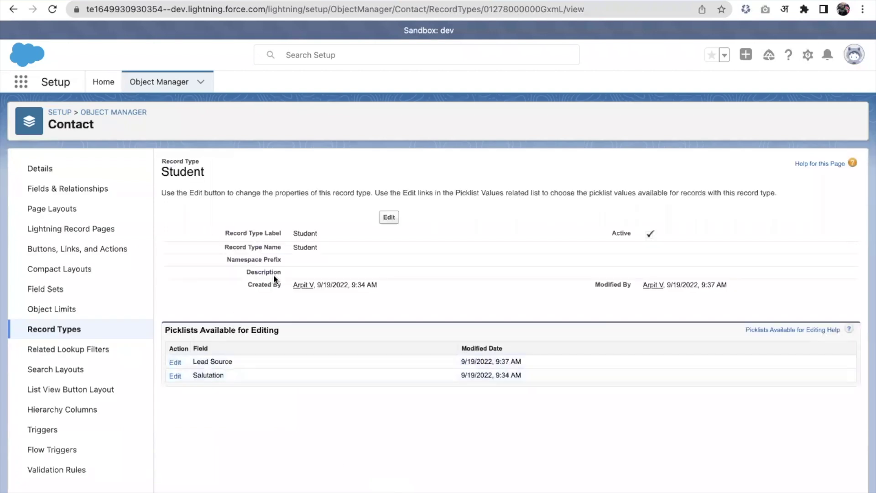
Limit the Teacher record type's Lead Source picklist to Seminar - Internal and Seminar - Partner, and save.
click(54, 331)
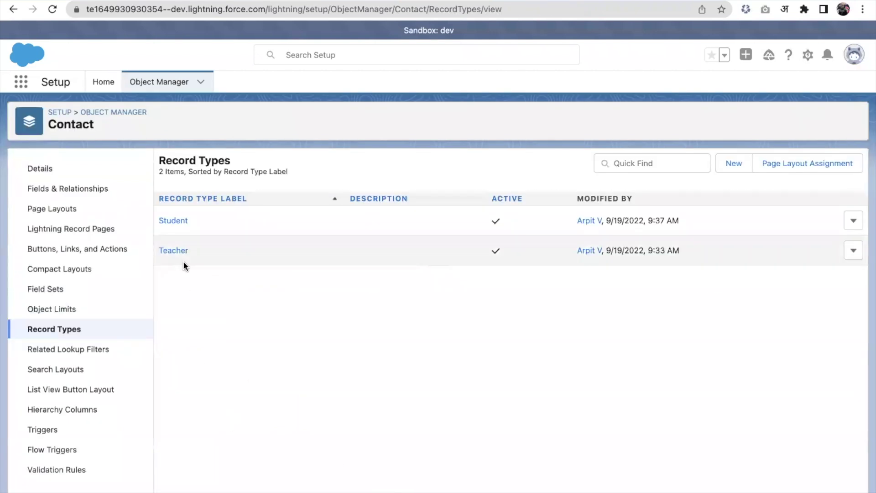
click(177, 255)
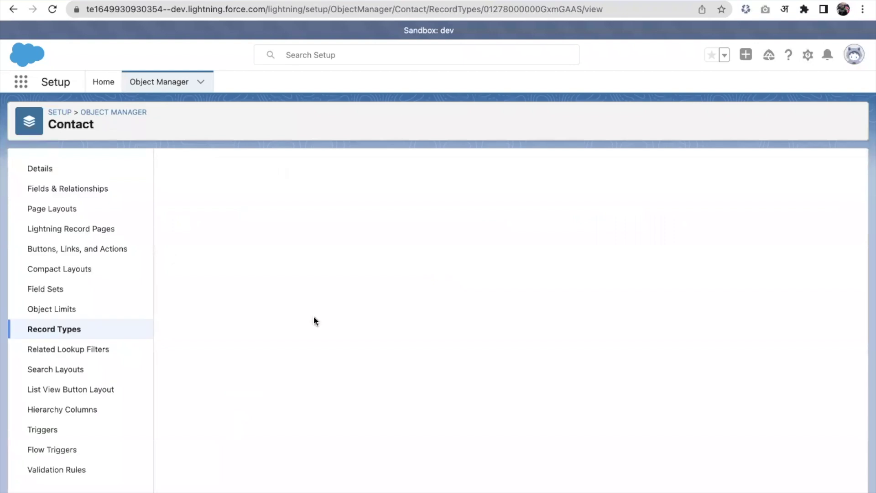
click(177, 362)
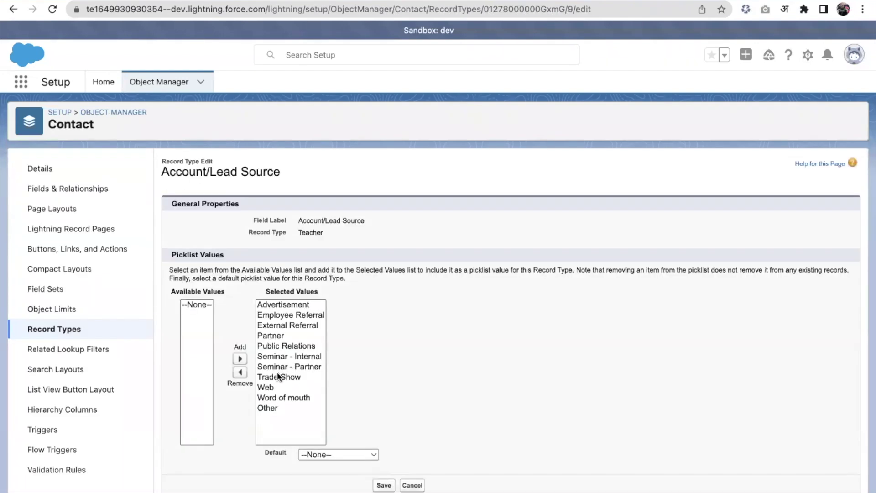
click(285, 347)
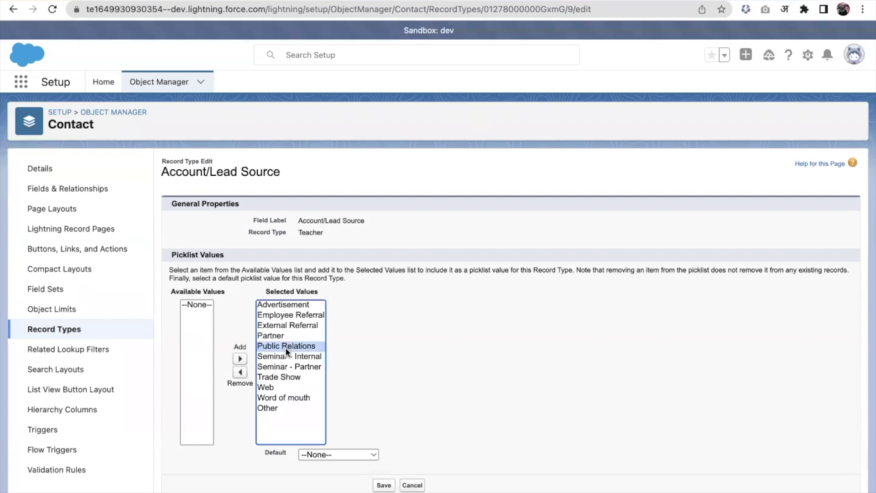
shift+click(283, 305)
click(241, 372)
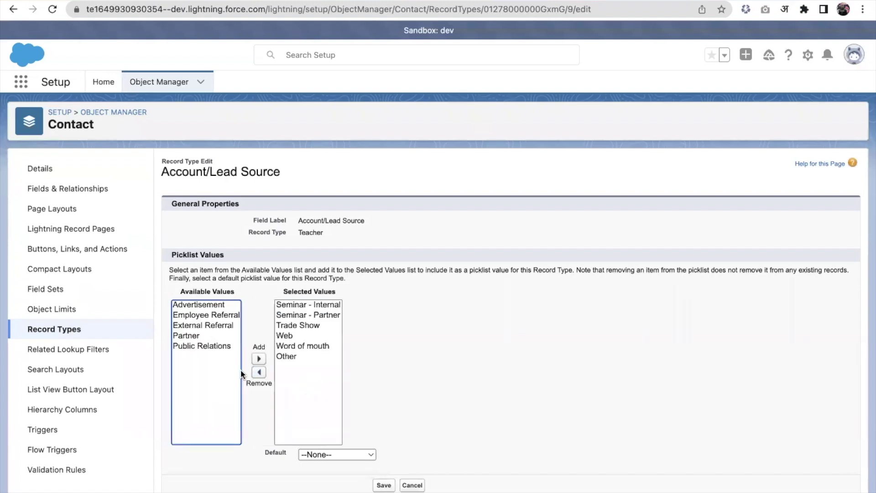
drag(301, 327, 278, 368)
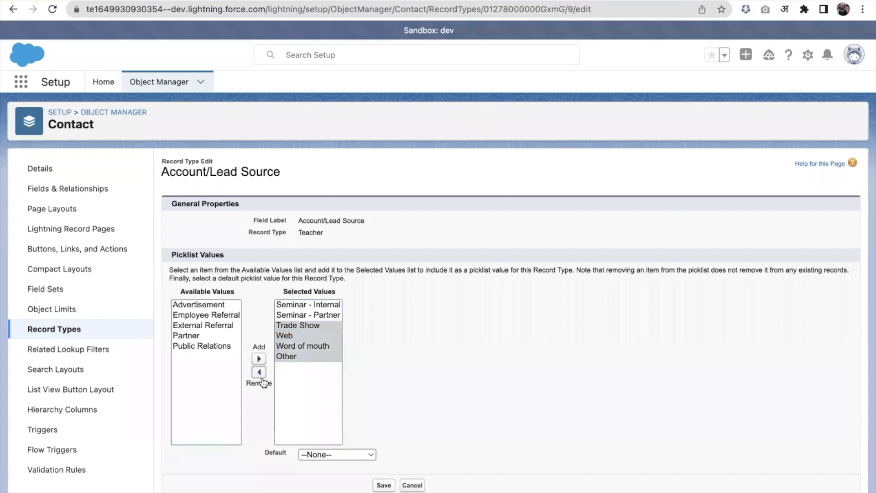
click(259, 372)
click(385, 487)
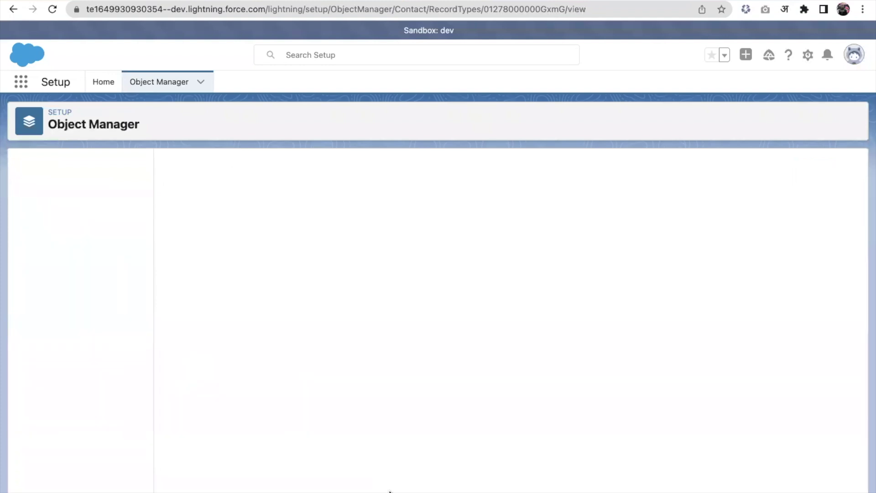
Add the Lead Source field below Birthdate on the Student page layout and save the layout.
click(73, 209)
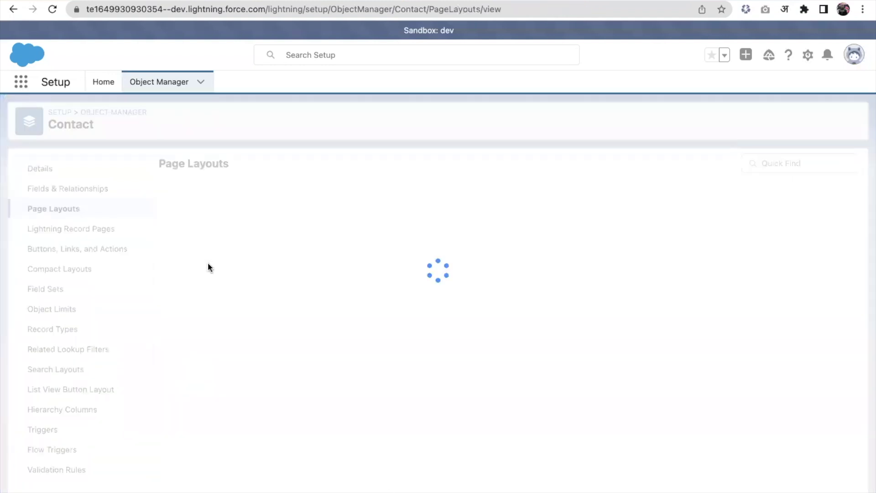
click(174, 251)
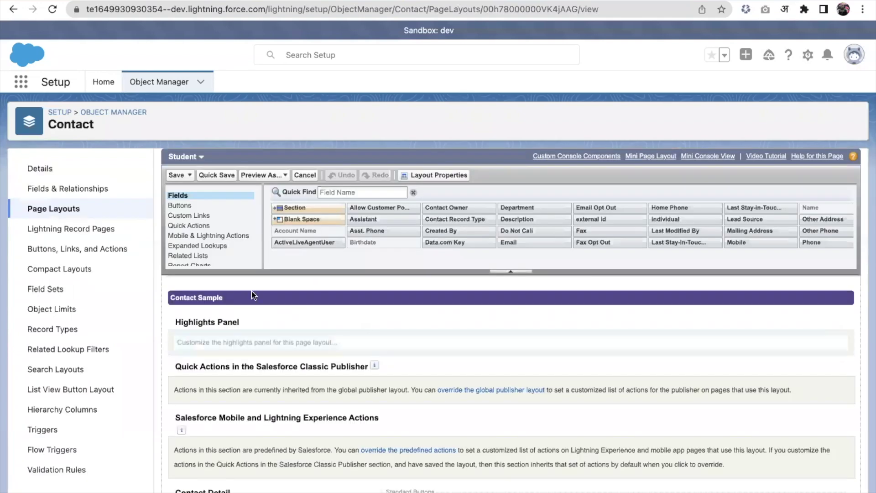
click(362, 192)
text(Lead)
scroll(369, 296, down, 6)
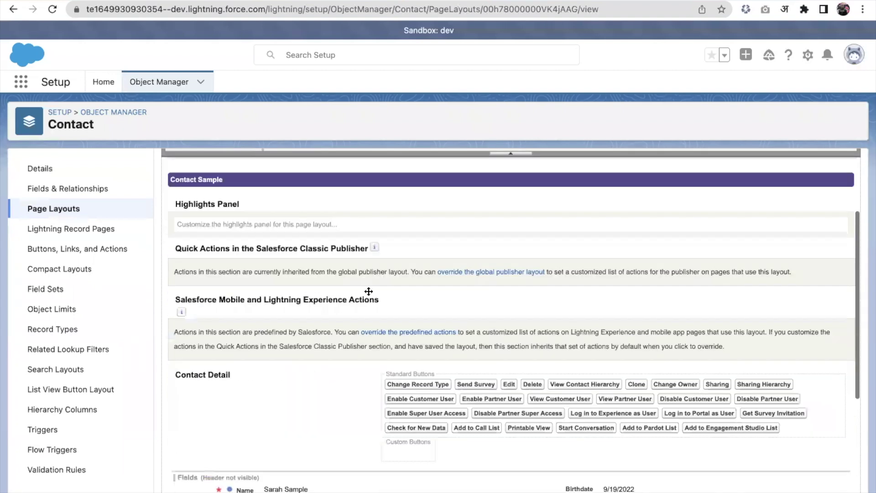
drag(303, 215, 590, 303)
click(214, 159)
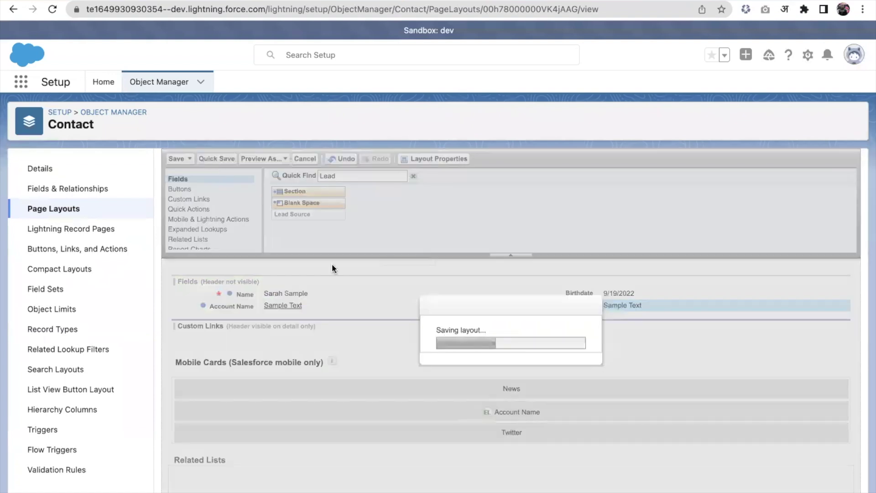
scroll(301, 301, up, 5)
scroll(300, 306, up, 3)
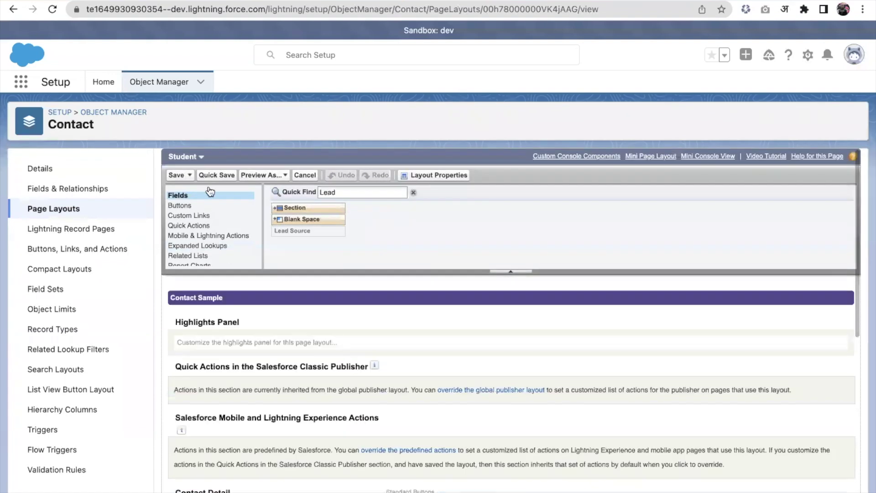
Switch to the Teacher page layout, add the Lead Source field below Mailing Address and save the layout.
click(185, 156)
click(197, 194)
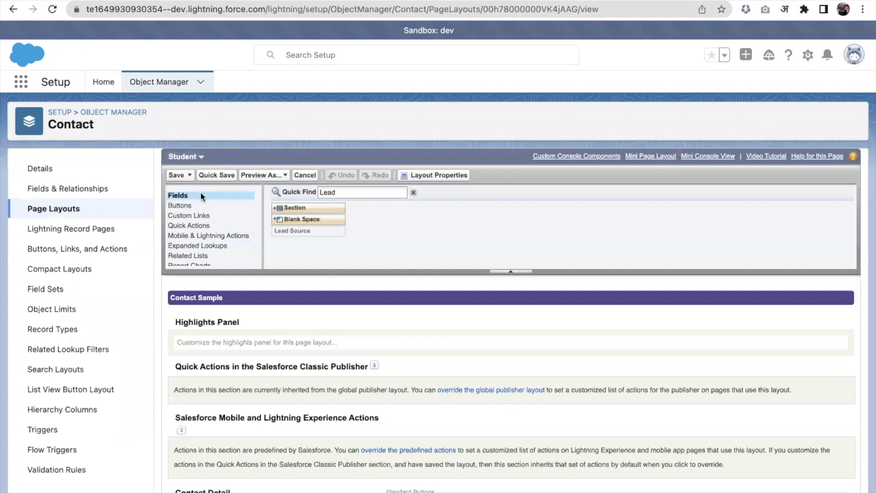
scroll(365, 363, down, 5)
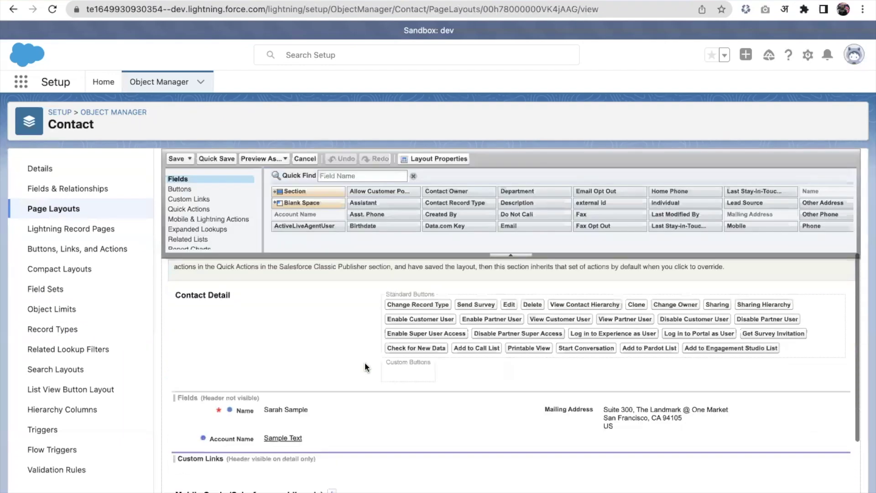
click(376, 175)
text(Lead)
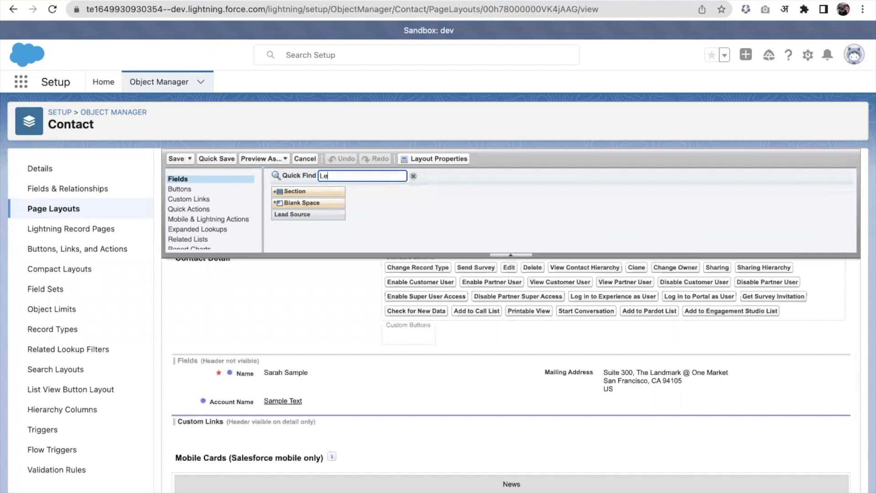
drag(328, 218, 633, 405)
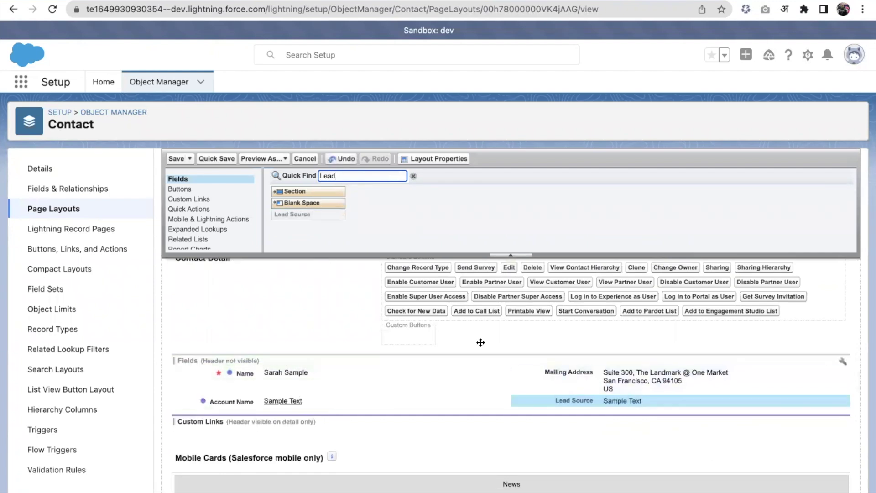
click(177, 158)
Switch to the student contact's record and check the Lead Source choices in its details.
click(360, 20)
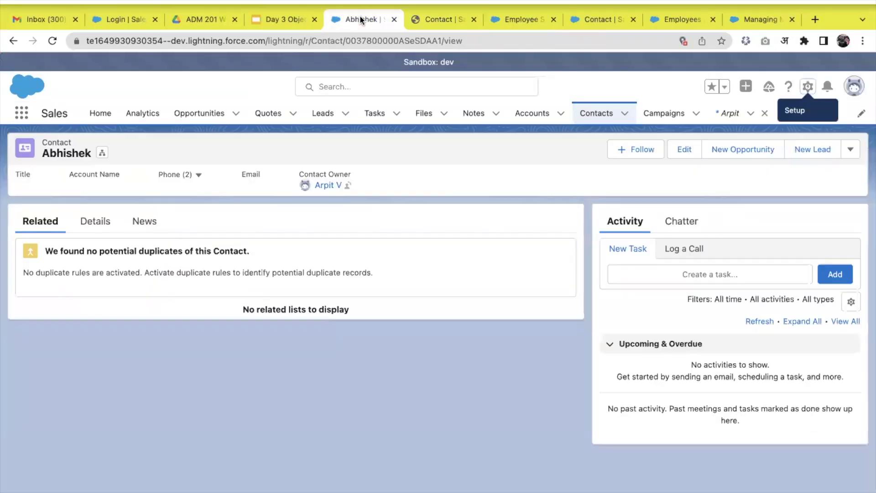
click(114, 190)
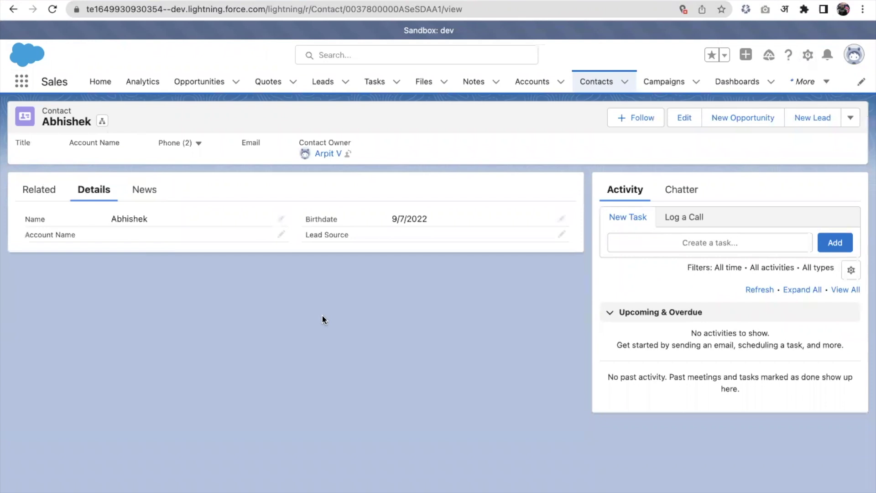
click(562, 236)
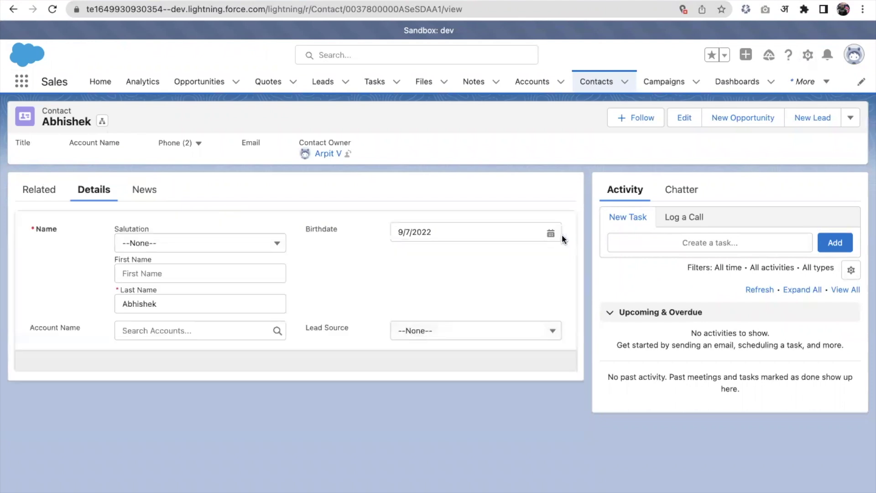
click(489, 335)
click(489, 300)
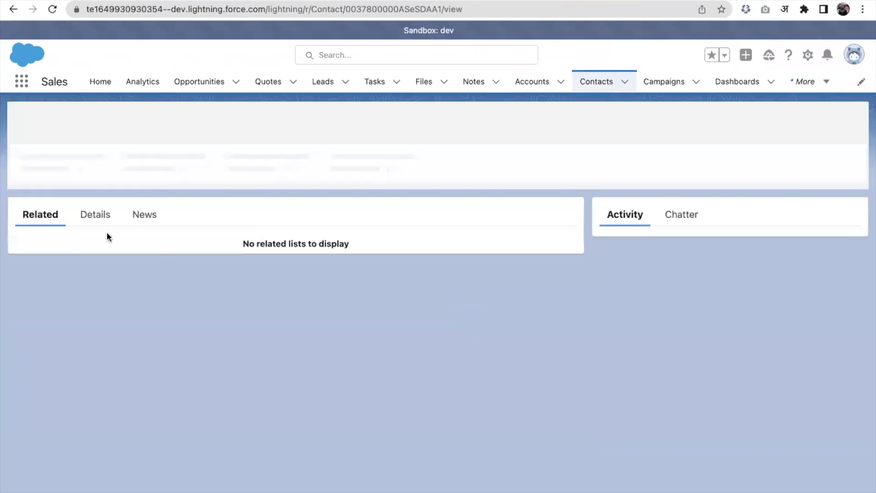
Set the student contact's Lead Source to Advertisement in its details and save the record.
click(95, 225)
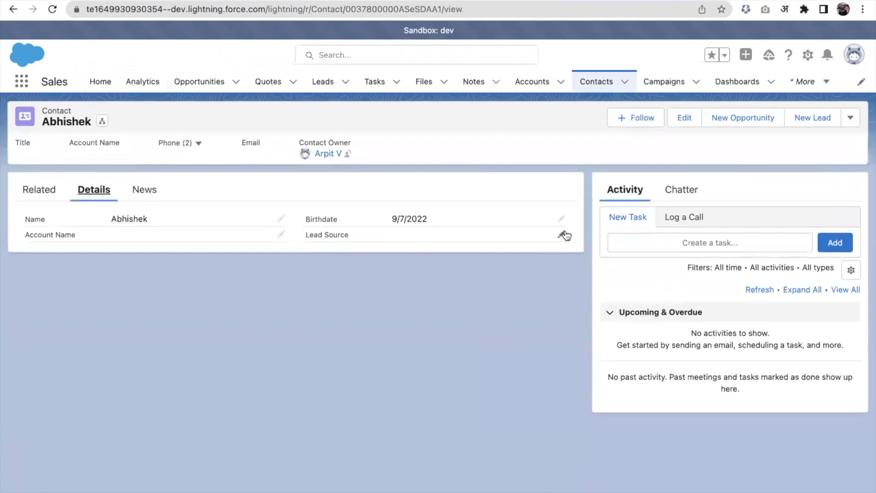
click(564, 235)
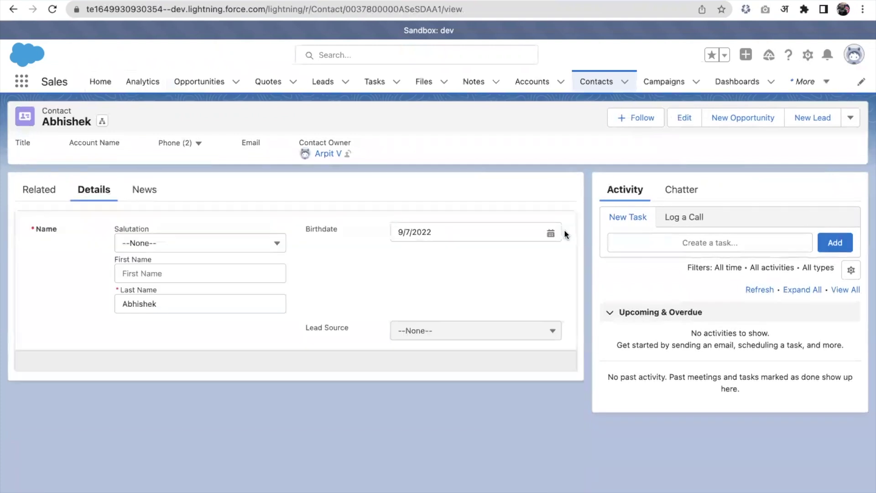
click(479, 336)
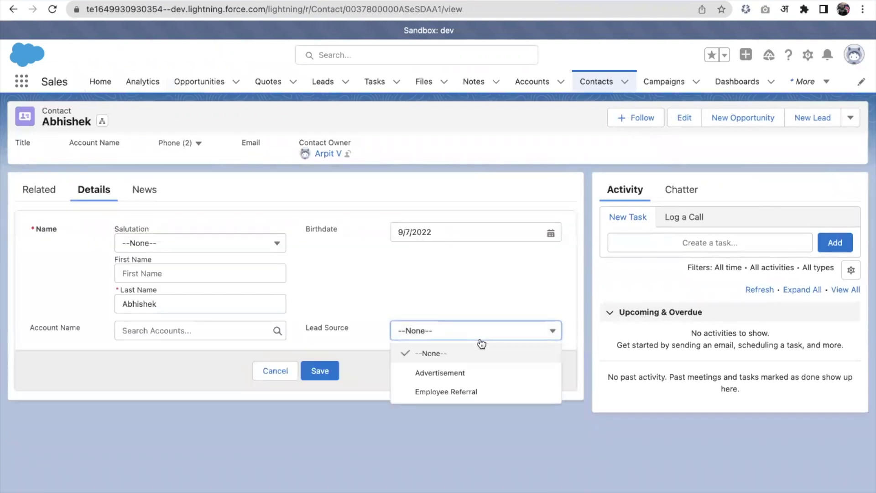
click(455, 373)
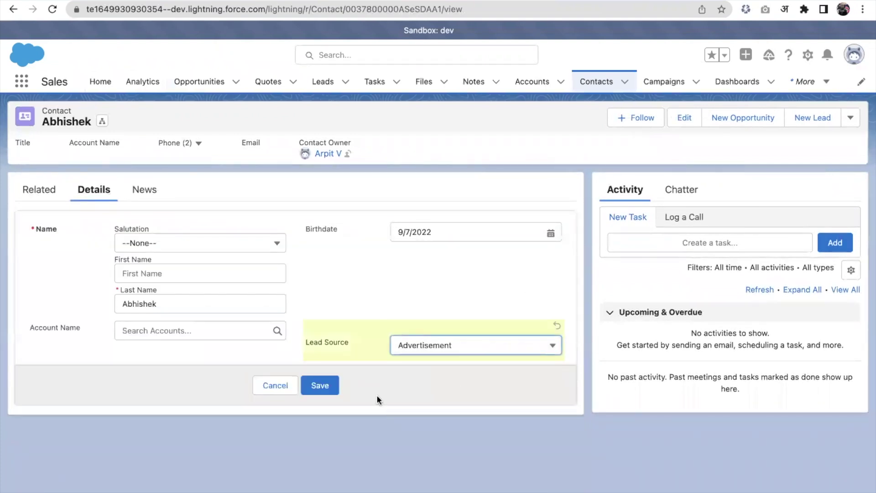
click(321, 386)
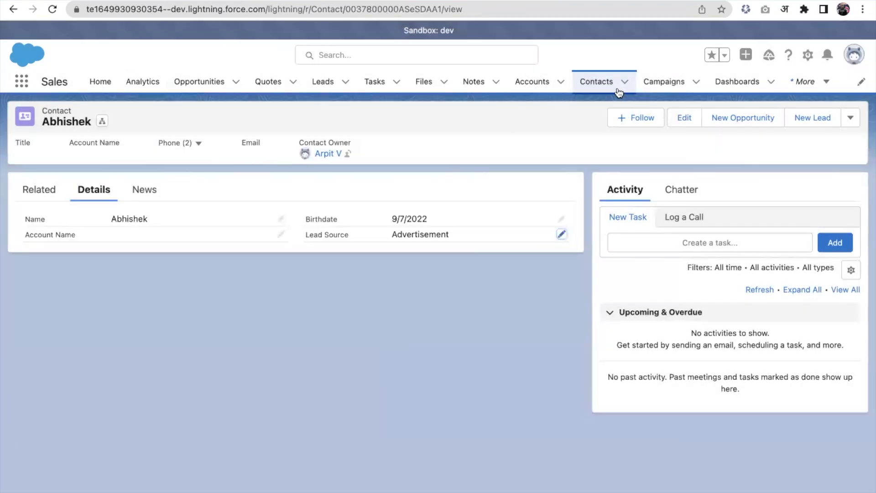
Open the teacher contact from the Contacts list, set its Lead Source to Seminar - Internal and save, dismissing the location request.
click(619, 91)
click(82, 202)
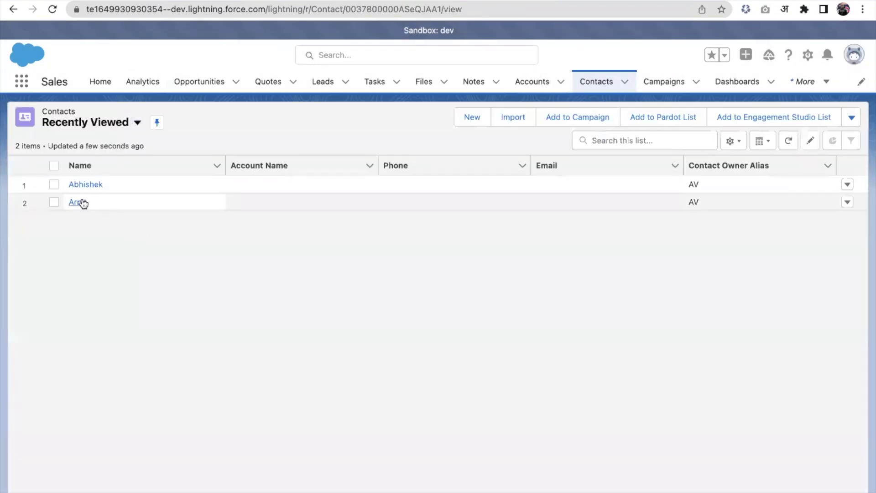
click(104, 196)
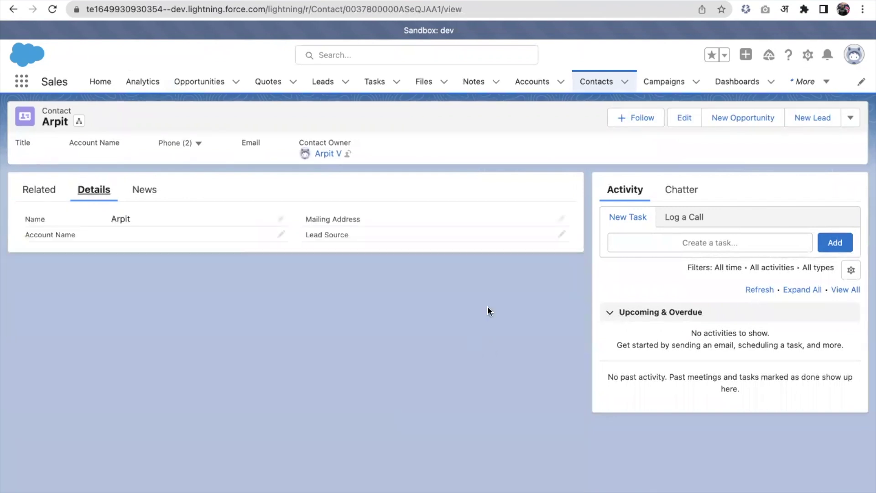
click(560, 237)
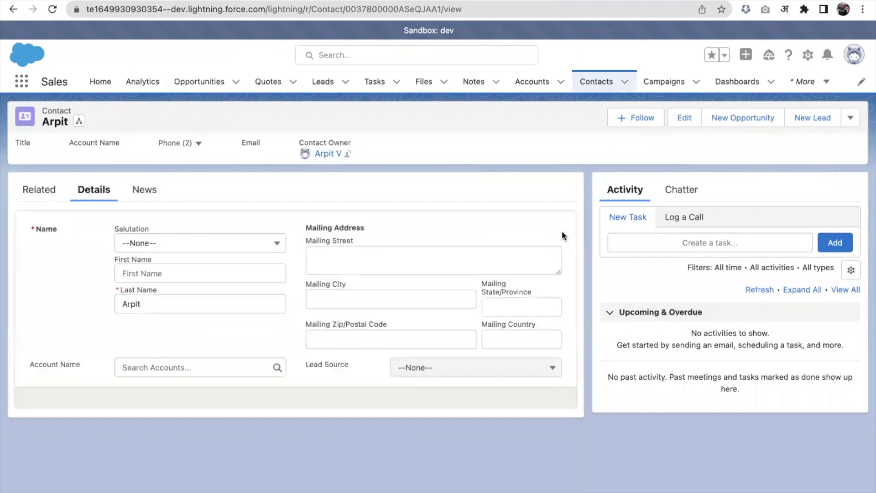
click(464, 368)
click(457, 407)
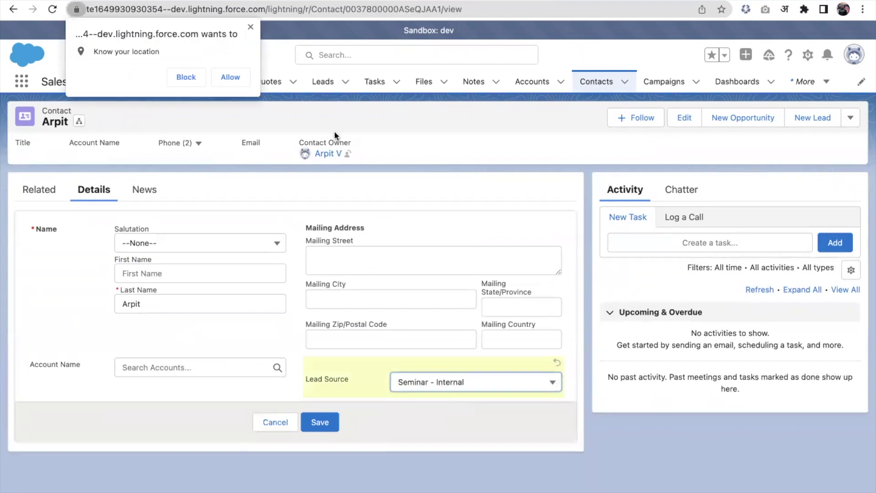
click(251, 28)
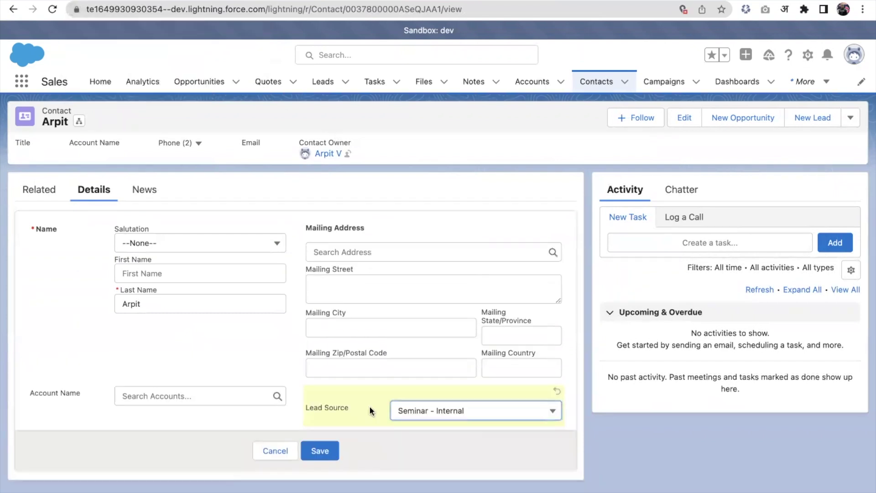
click(328, 445)
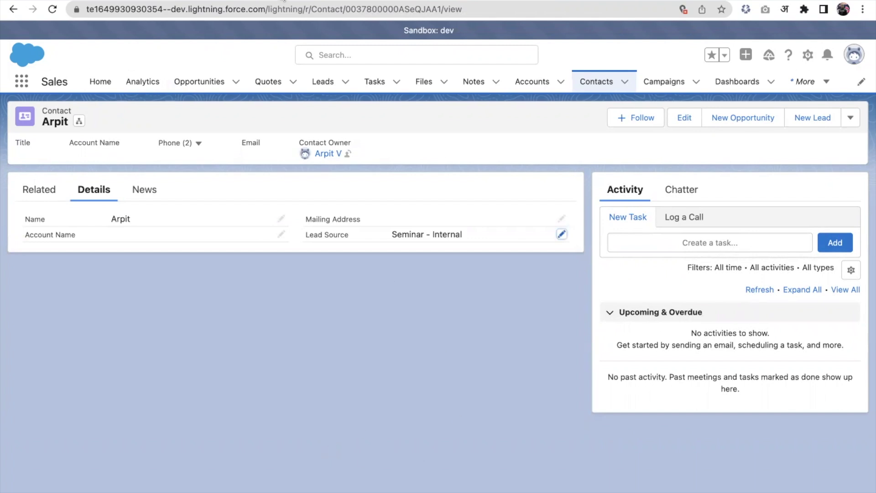
Switch to the Google Slides presentation and start the slideshow from the Page Layout Assignment slide.
click(284, 1)
click(717, 31)
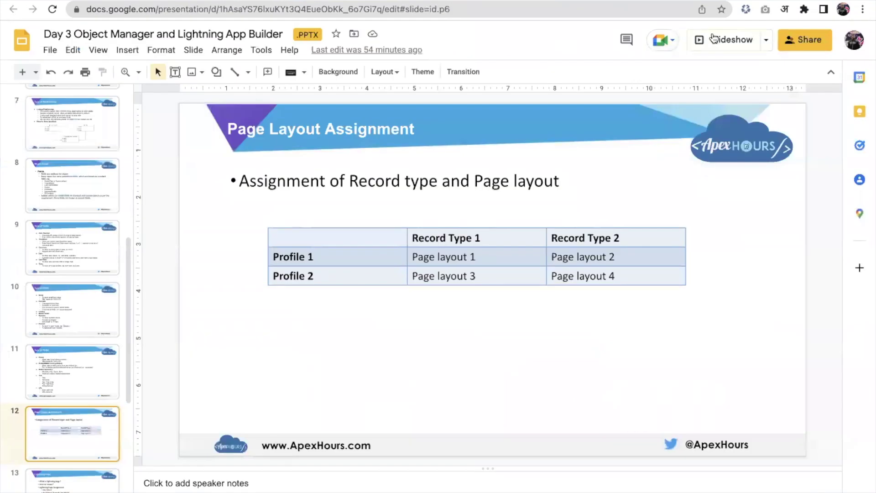